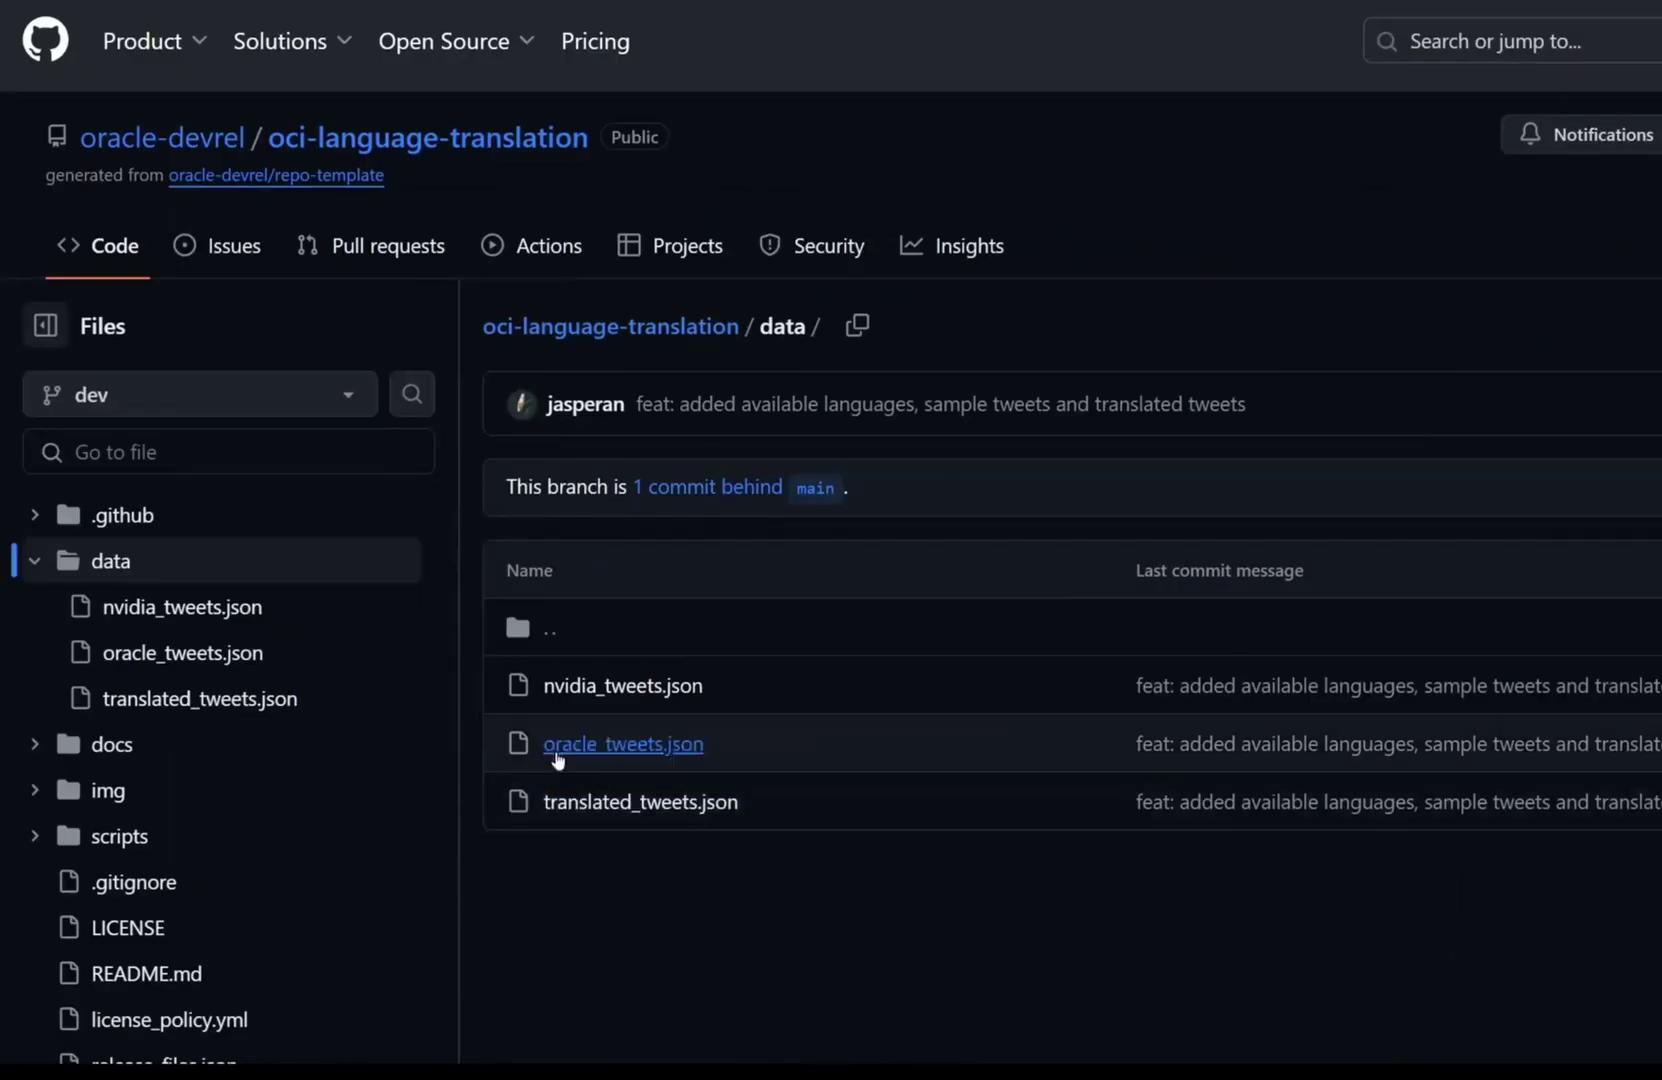
Review the Oracle and Nvidia tweet files, highlighting the French and German tweets and README's Text Translation feature.
{"action": "left_click", "coordinate": [561, 751]}
{"action": "scroll", "coordinate": [1064, 571], "scroll_direction": "down", "scroll_amount": 3}
{"action": "scroll", "coordinate": [1065, 571], "scroll_direction": "down", "scroll_amount": 3}
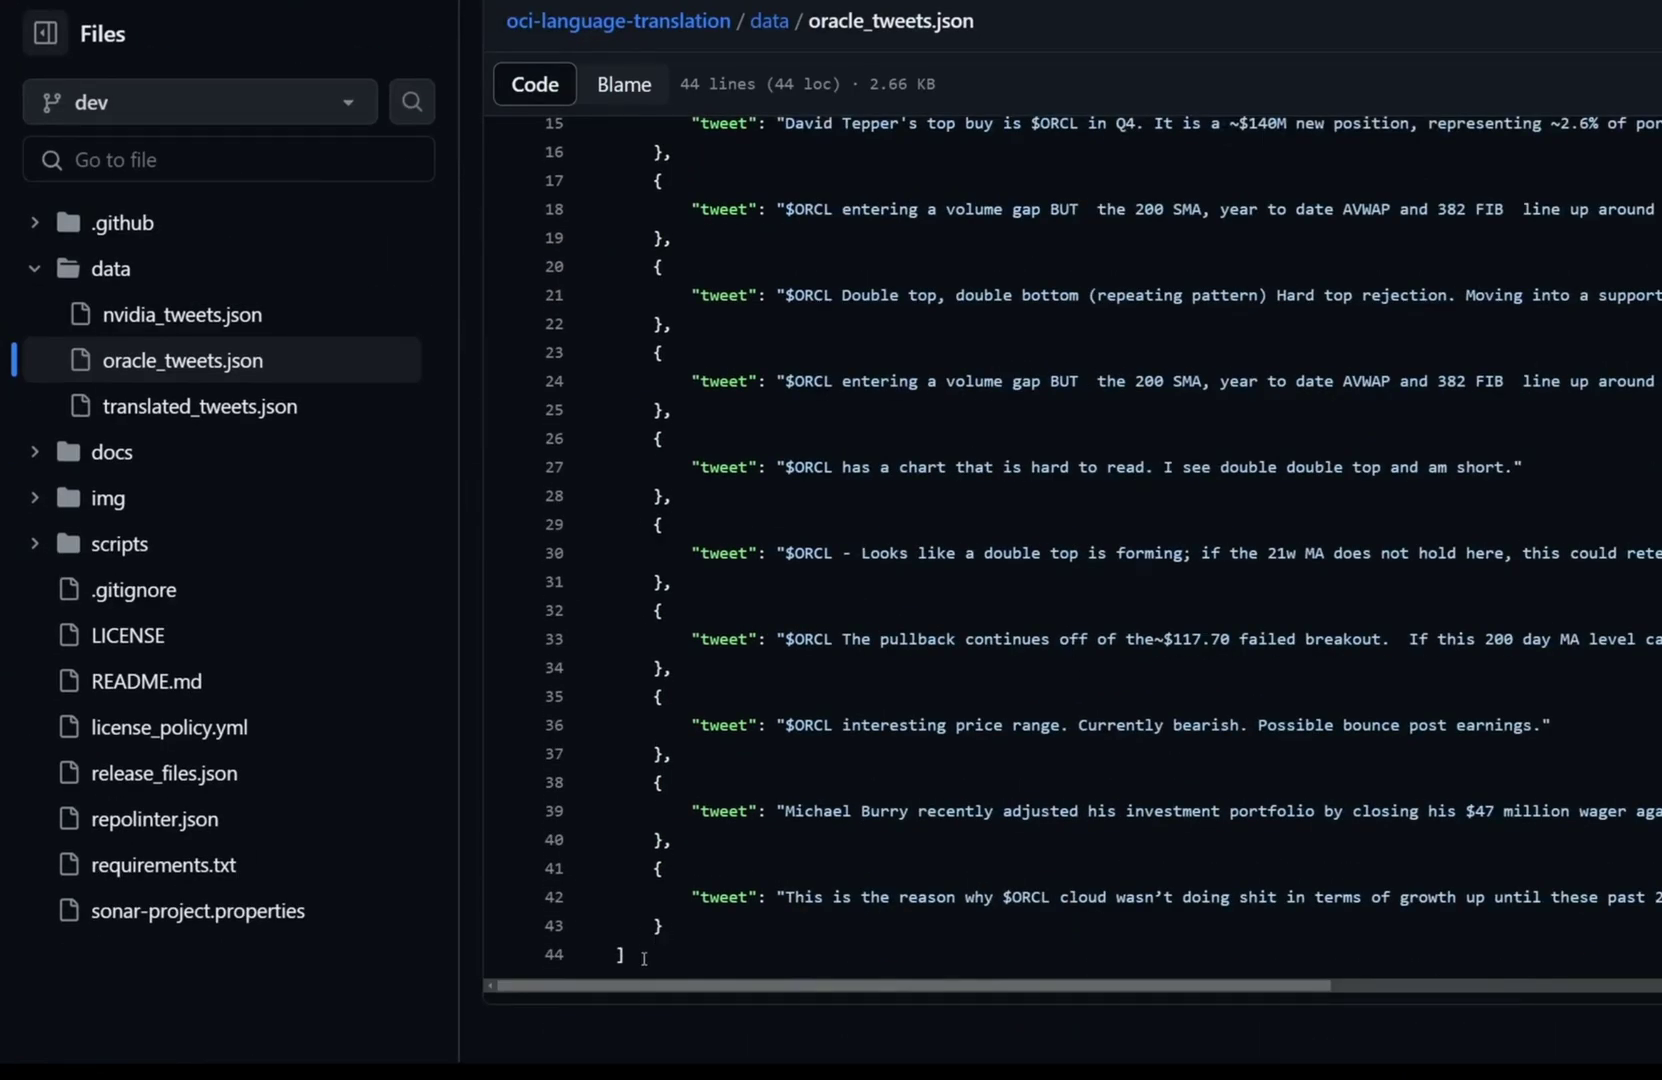
{"action": "scroll", "coordinate": [643, 958], "scroll_direction": "up", "scroll_amount": 4}
{"action": "scroll", "coordinate": [643, 958], "scroll_direction": "up", "scroll_amount": 1}
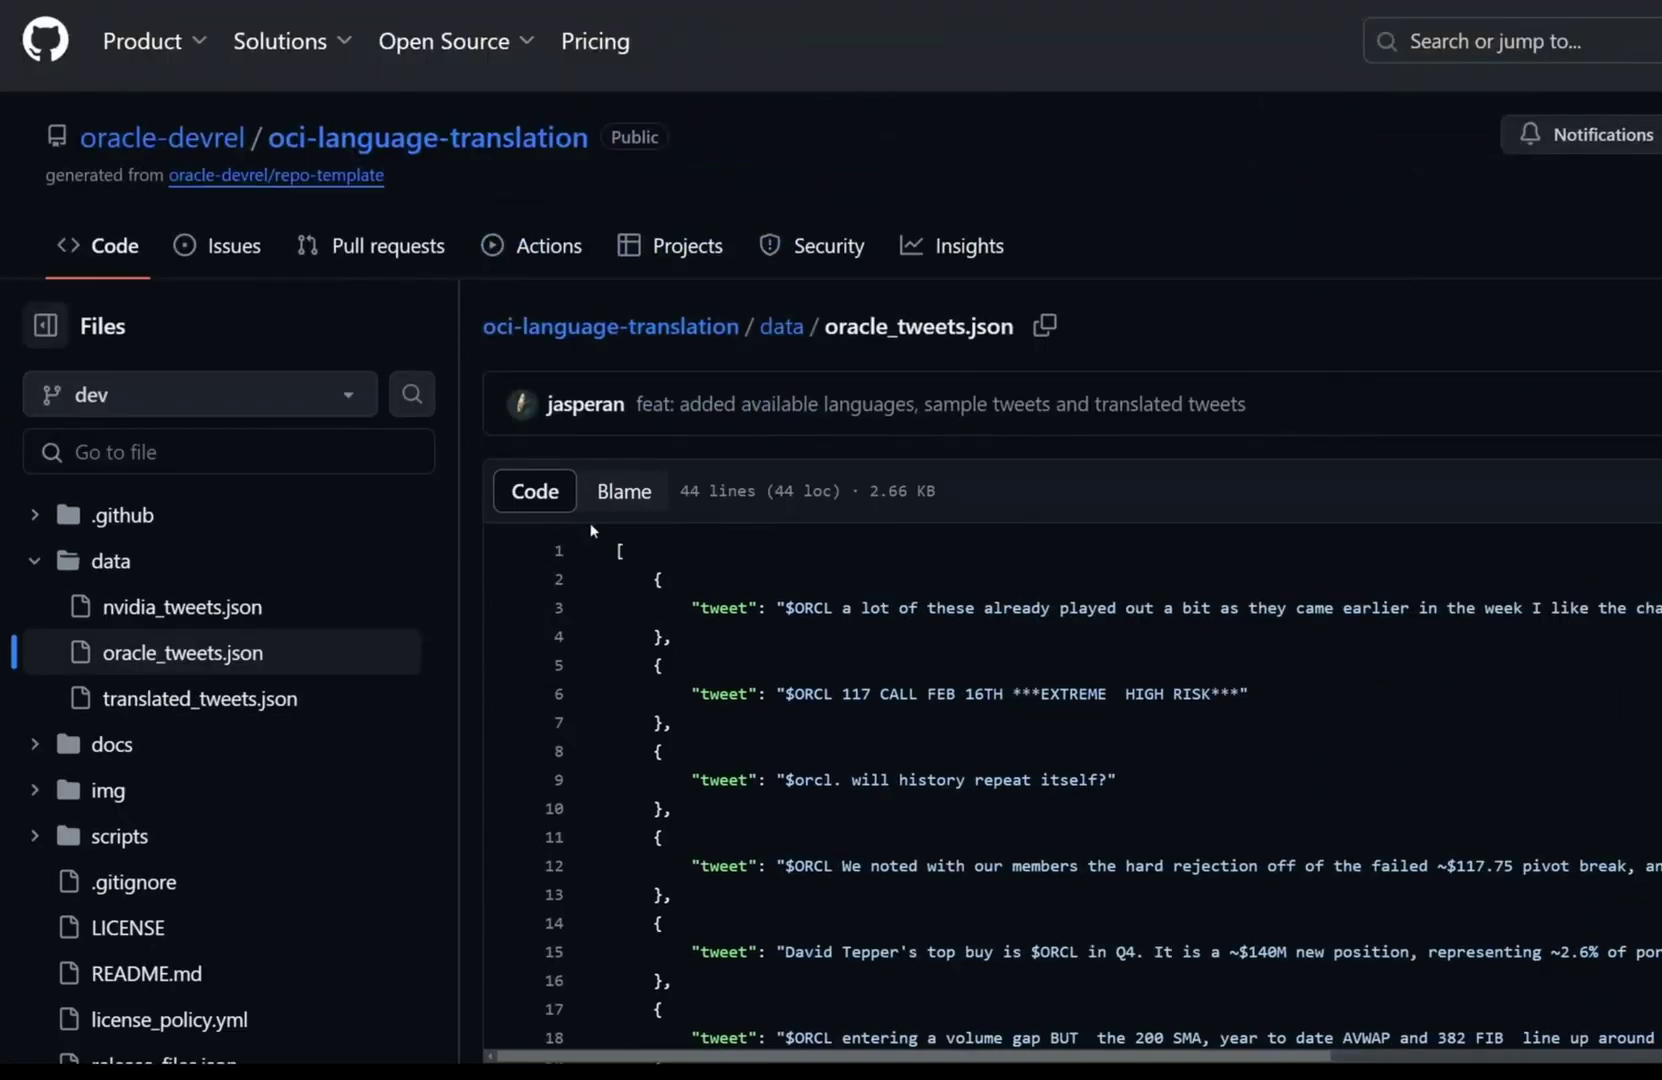
{"action": "scroll", "coordinate": [592, 531], "scroll_direction": "down", "scroll_amount": 5}
{"action": "scroll", "coordinate": [868, 493], "scroll_direction": "down", "scroll_amount": 1}
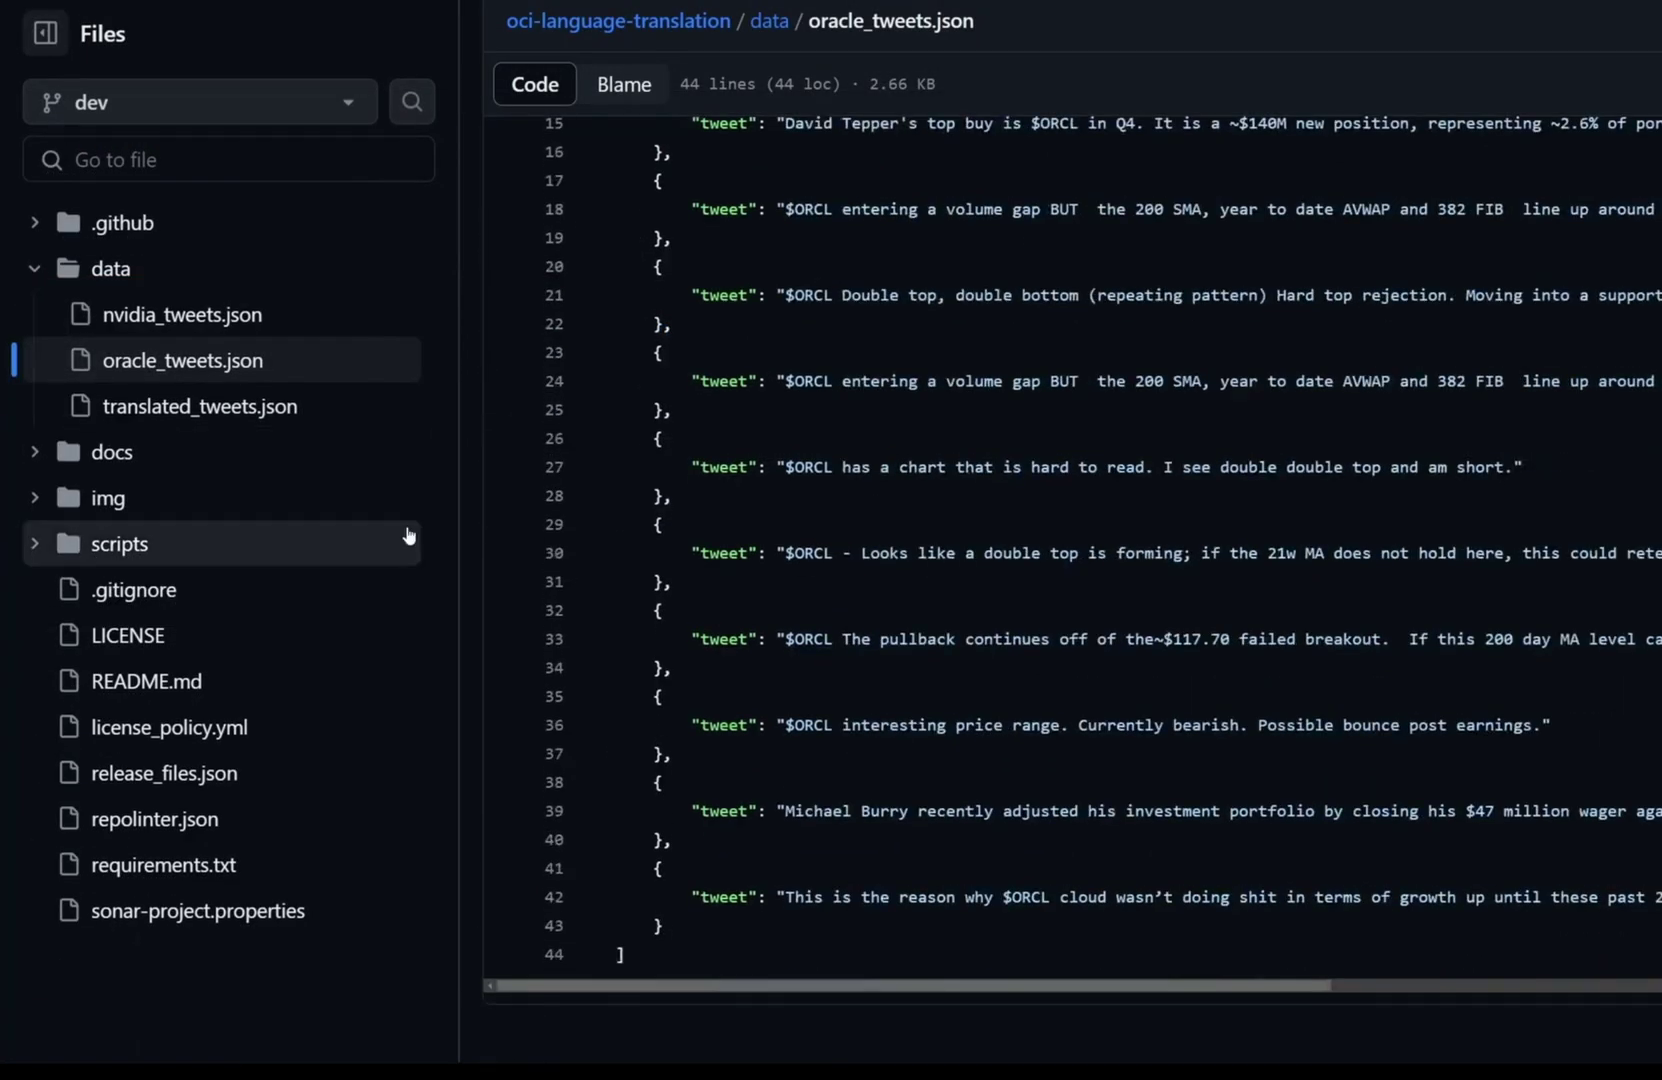
{"action": "left_click", "coordinate": [142, 318]}
{"action": "scroll", "coordinate": [1115, 573], "scroll_direction": "down", "scroll_amount": 2}
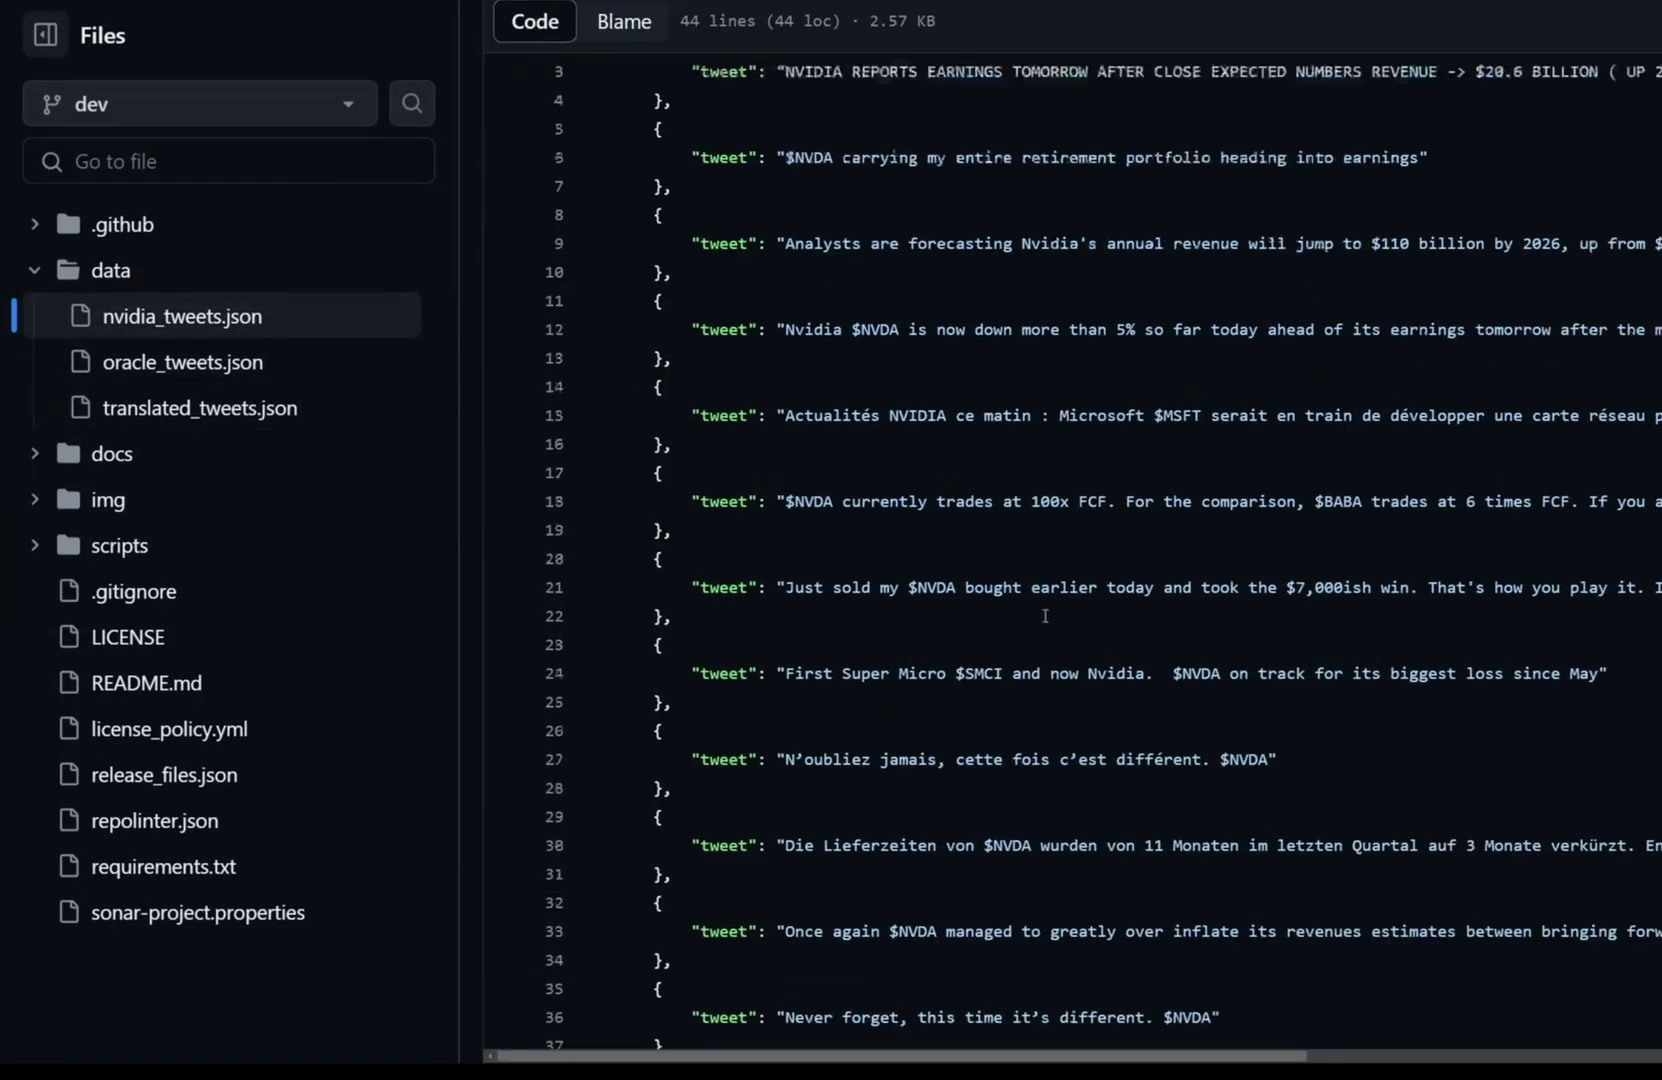
{"action": "scroll", "coordinate": [846, 473], "scroll_direction": "down", "scroll_amount": 1}
{"action": "left_click_drag", "start_coordinate": [776, 333], "coordinate": [1569, 334]}
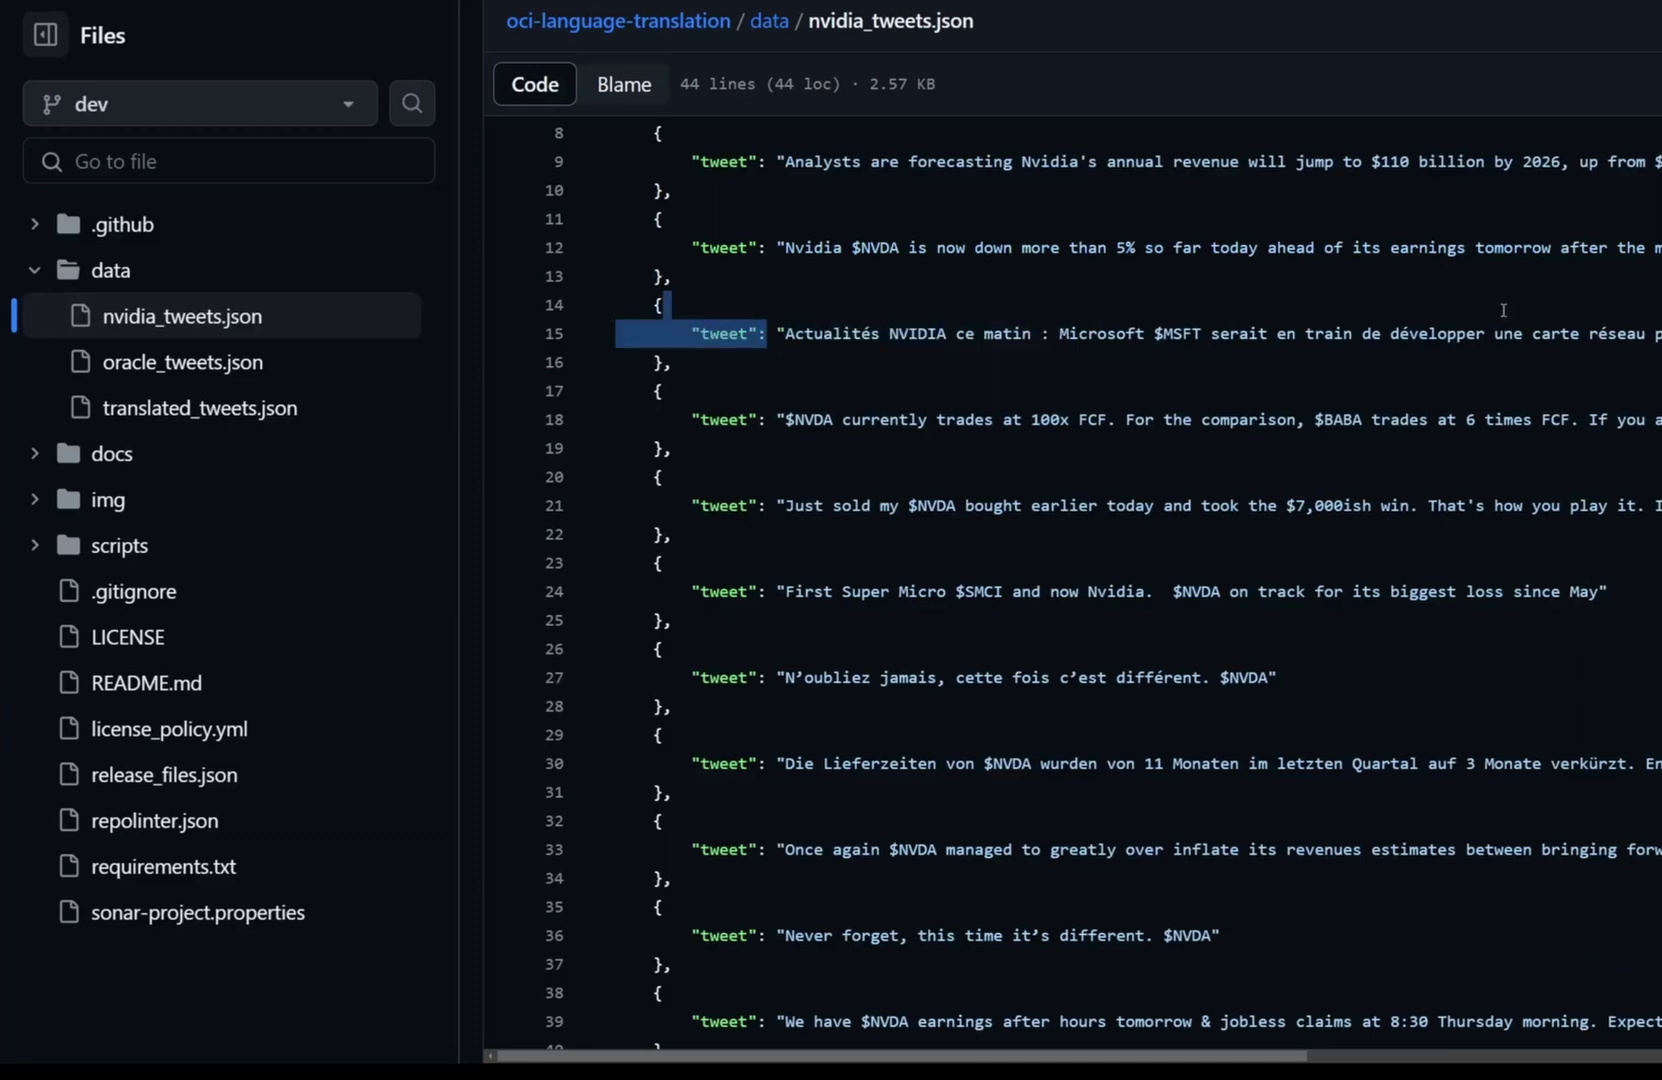
{"action": "left_click_drag", "start_coordinate": [760, 764], "coordinate": [1438, 764]}
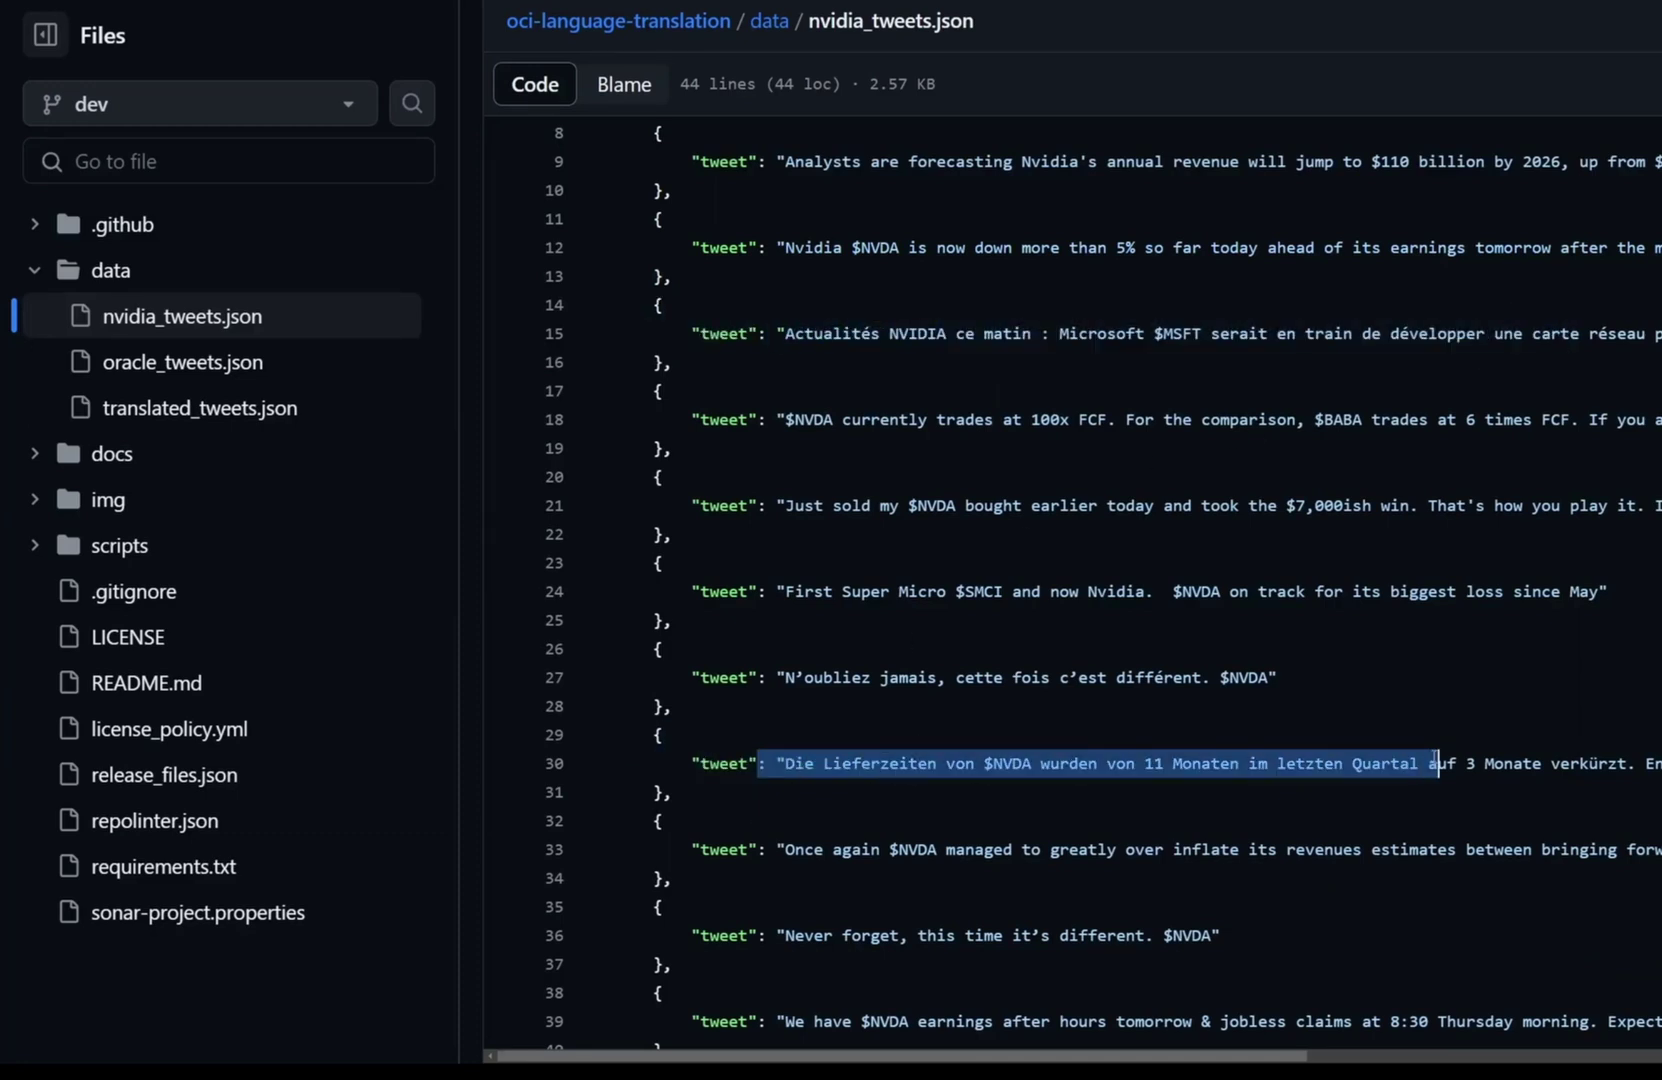
{"action": "scroll", "coordinate": [613, 210], "scroll_direction": "up", "scroll_amount": 5}
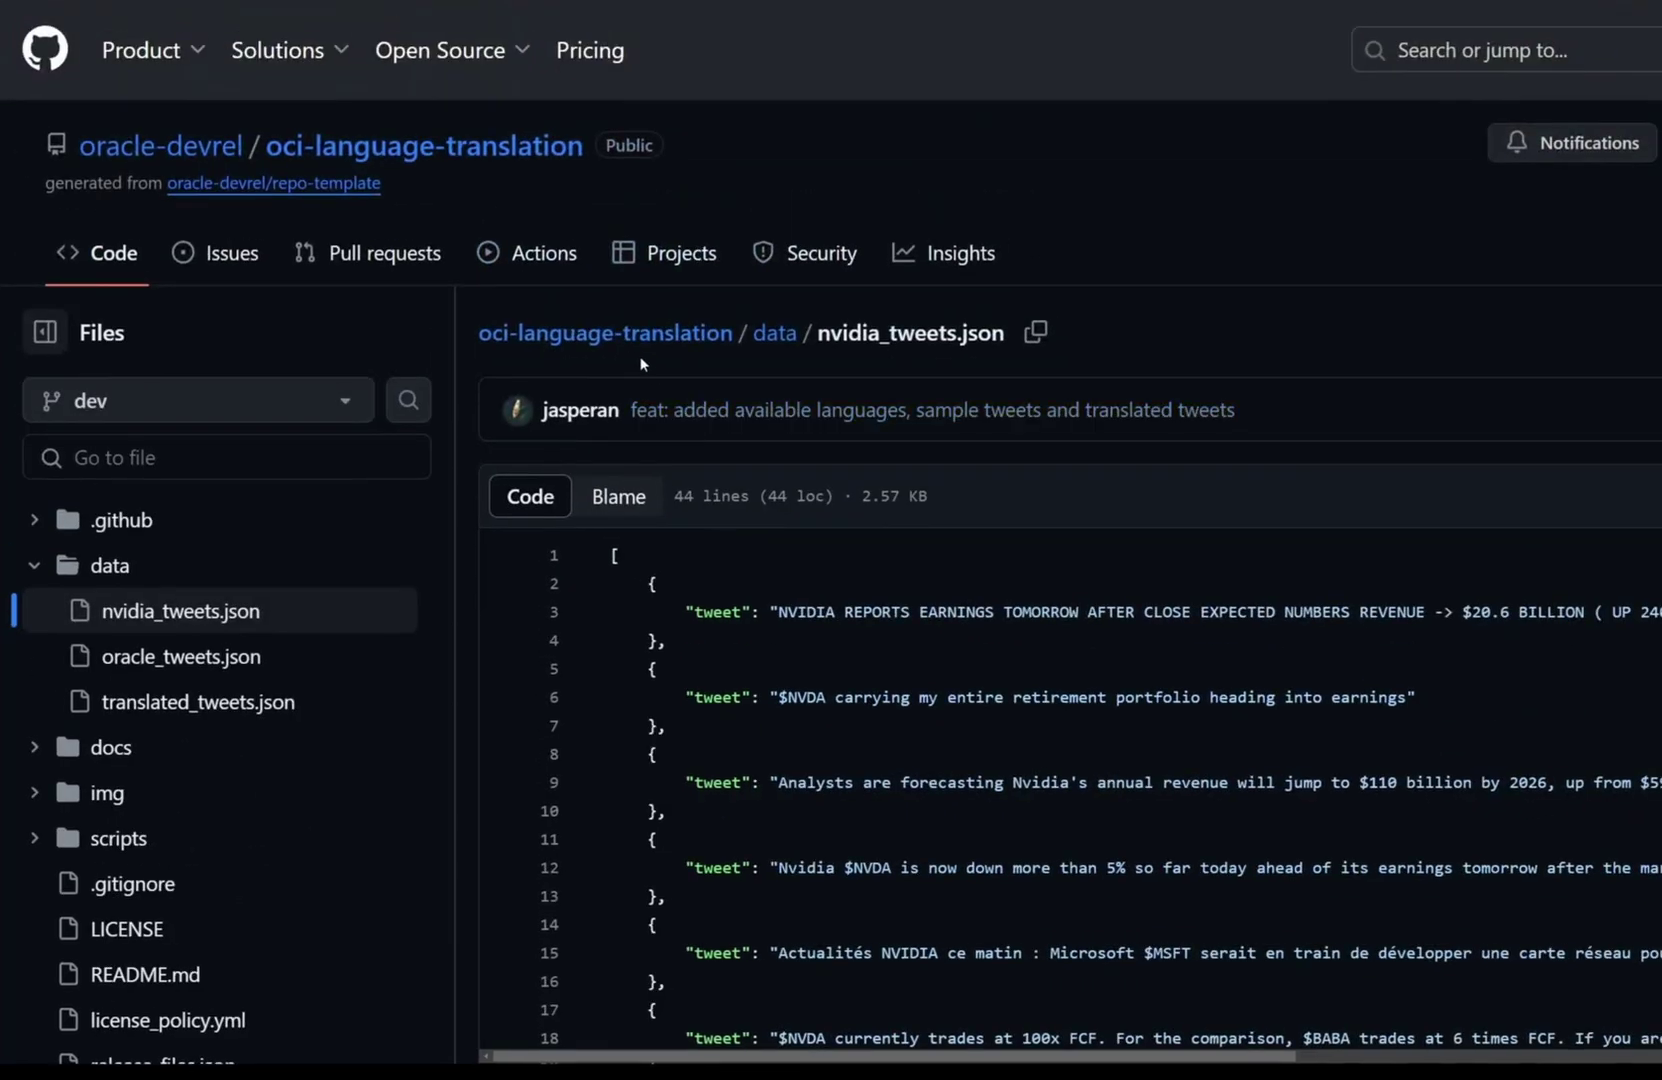
{"action": "left_click", "coordinate": [610, 336]}
{"action": "scroll", "coordinate": [668, 390], "scroll_direction": "down", "scroll_amount": 3}
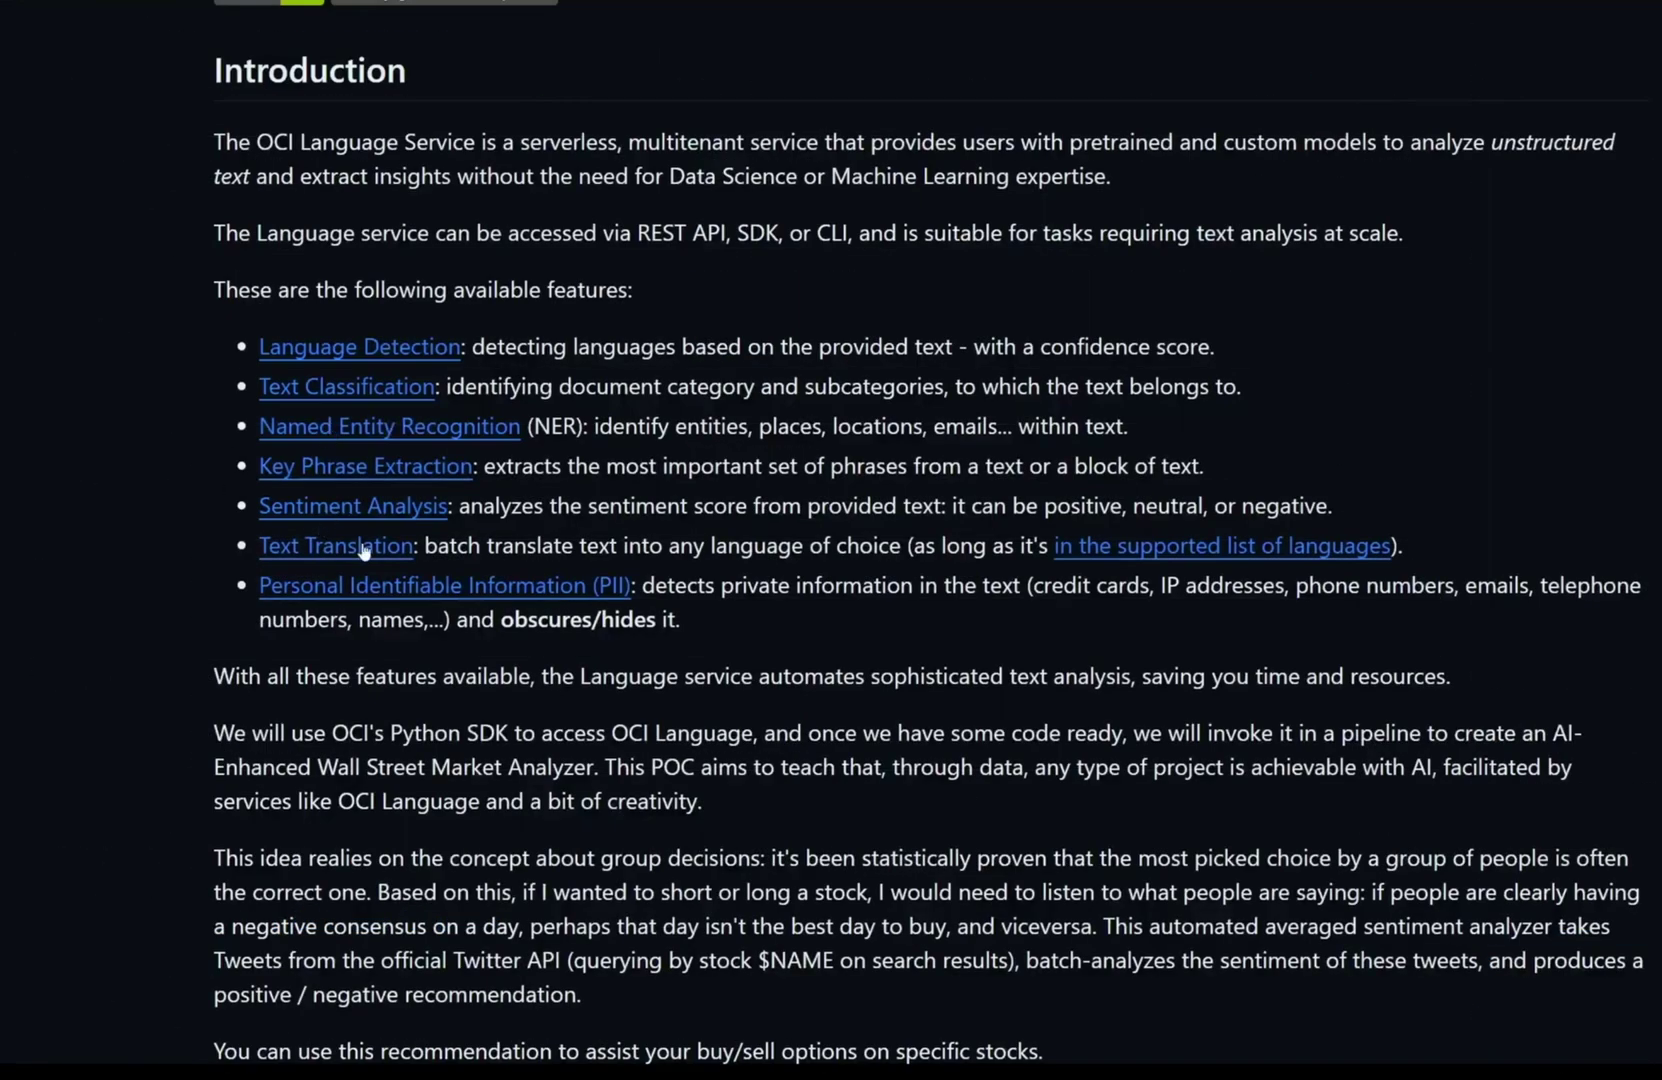
{"action": "left_click_drag", "start_coordinate": [247, 543], "coordinate": [412, 555]}
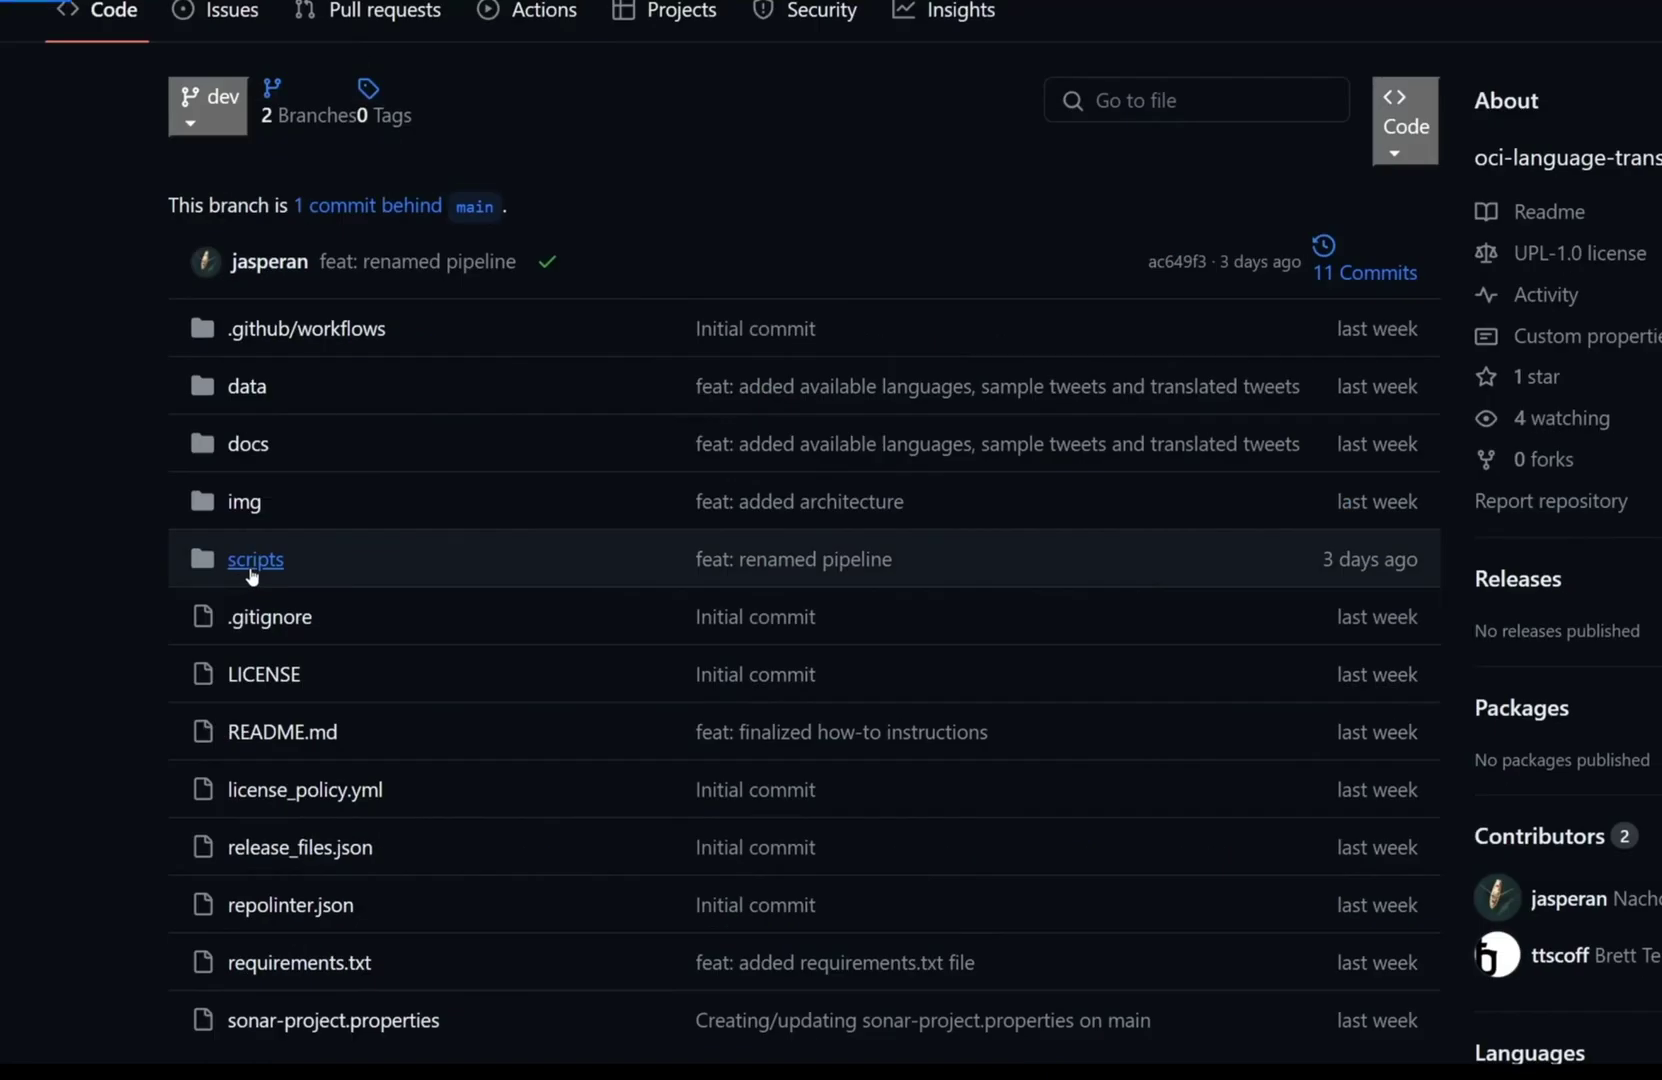
Trace market_analysis.py's nvidia_tweets.json input, text document creation and output path, then open data/translated_tweets.json.
{"action": "left_click", "coordinate": [252, 563]}
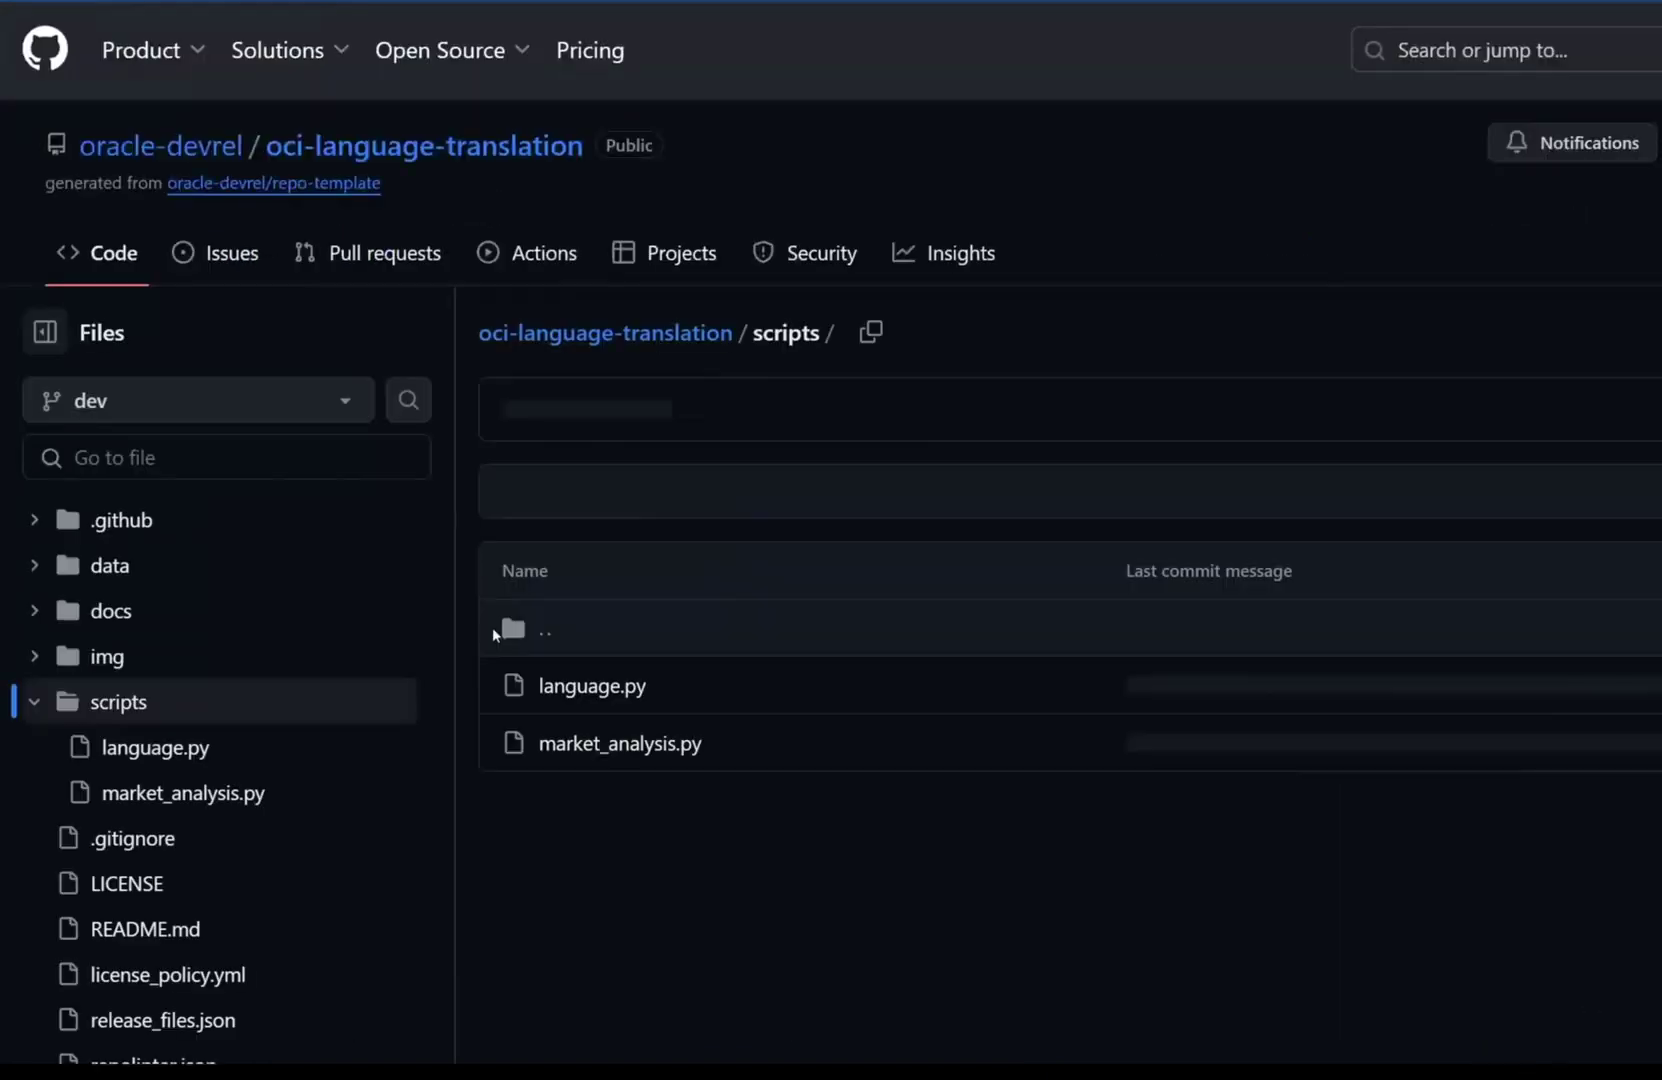
{"action": "left_click", "coordinate": [623, 748]}
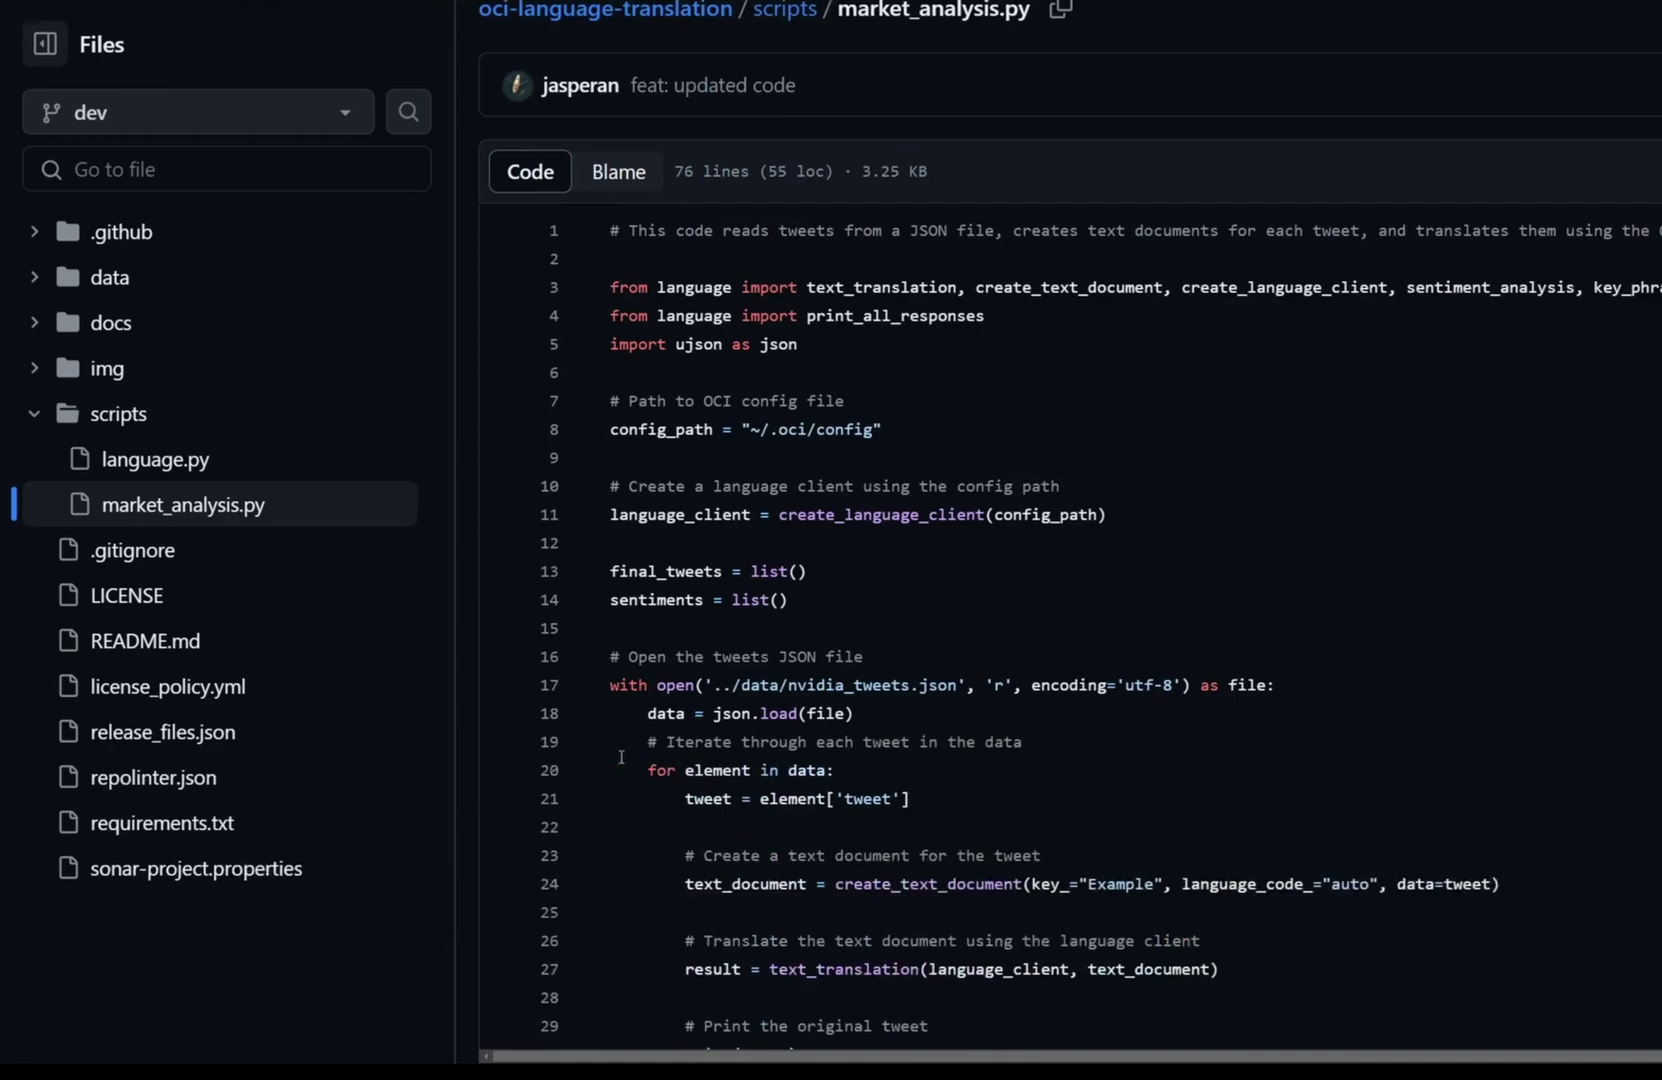
{"action": "scroll", "coordinate": [636, 754], "scroll_direction": "down", "scroll_amount": 1}
{"action": "scroll", "coordinate": [642, 750], "scroll_direction": "down", "scroll_amount": 2}
{"action": "scroll", "coordinate": [646, 753], "scroll_direction": "down", "scroll_amount": 1}
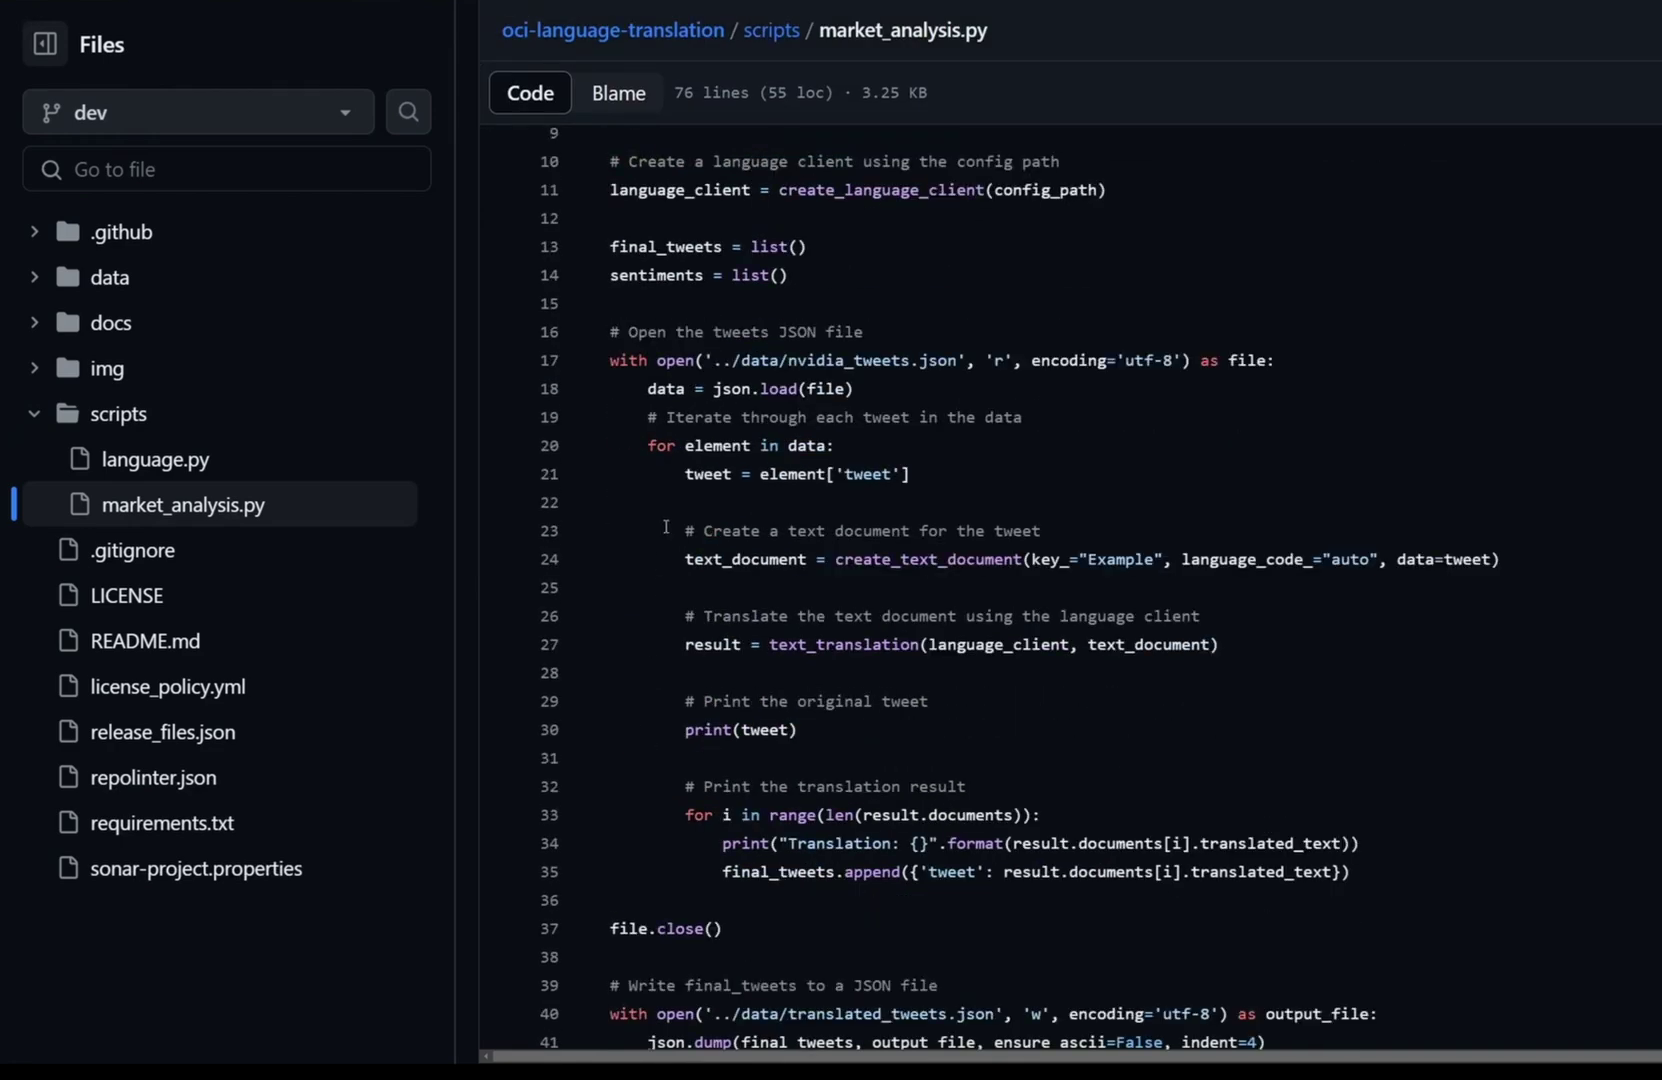
{"action": "left_click_drag", "start_coordinate": [781, 360], "coordinate": [960, 359]}
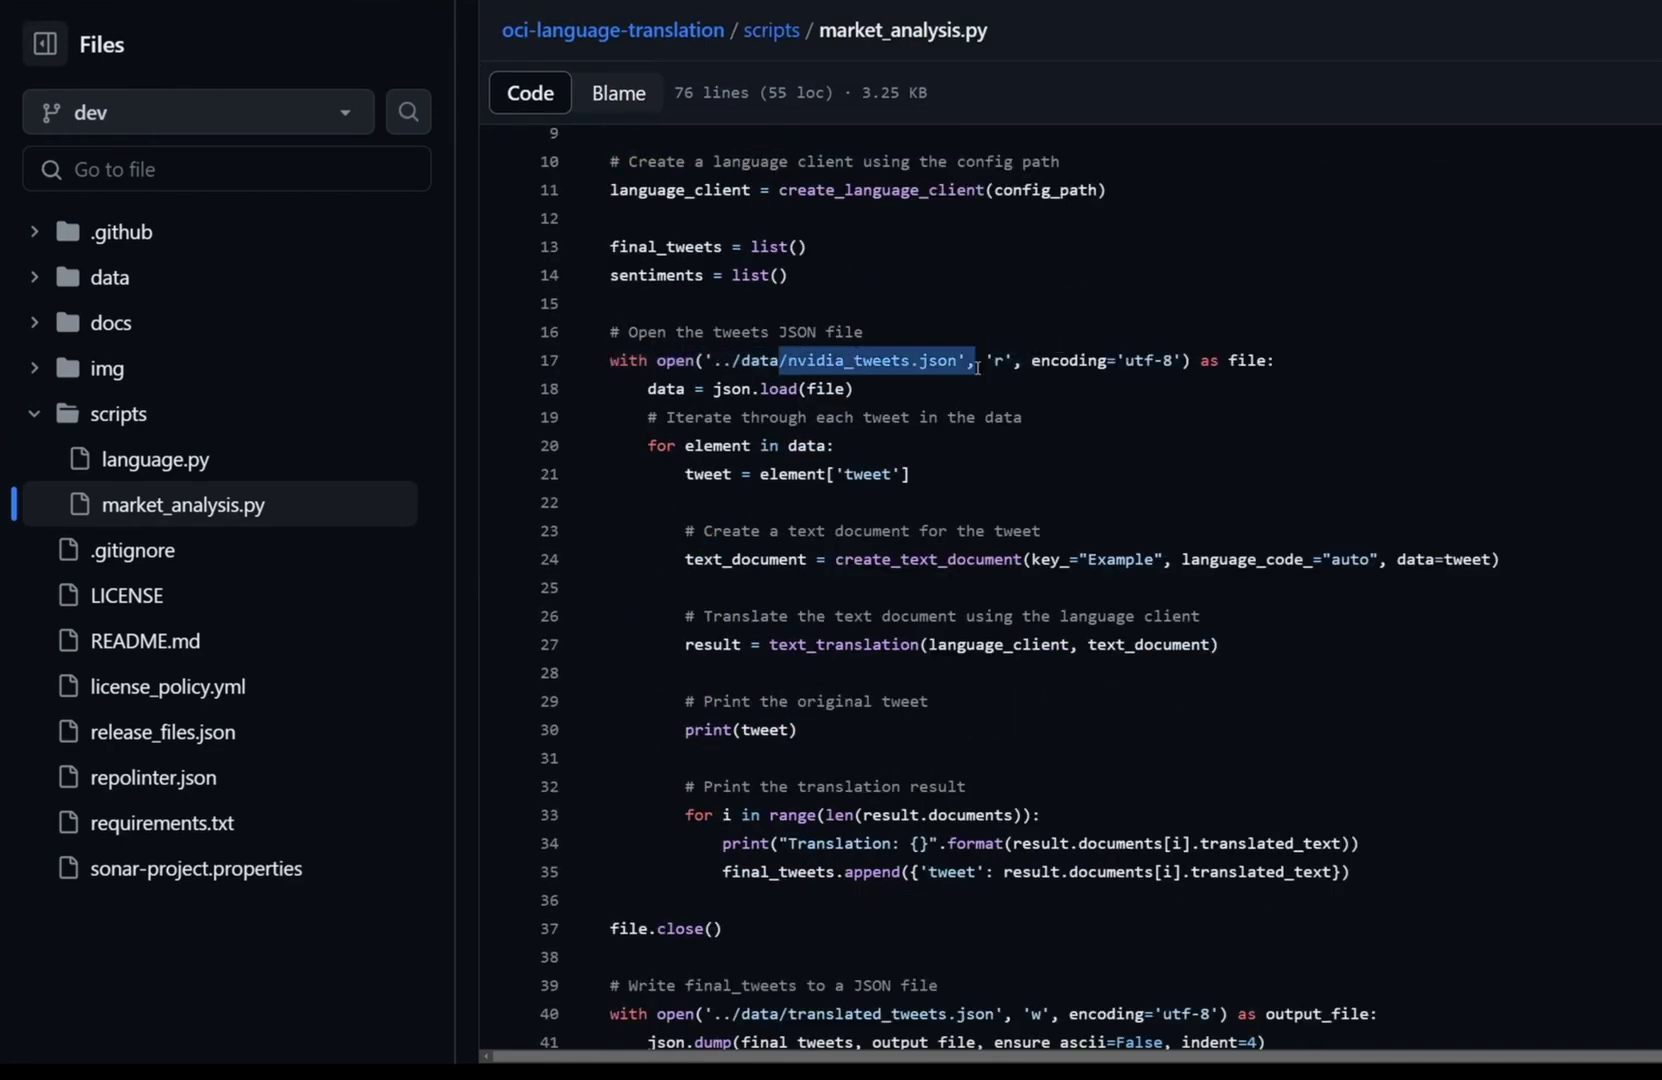
{"action": "scroll", "coordinate": [1044, 433], "scroll_direction": "down", "scroll_amount": 2}
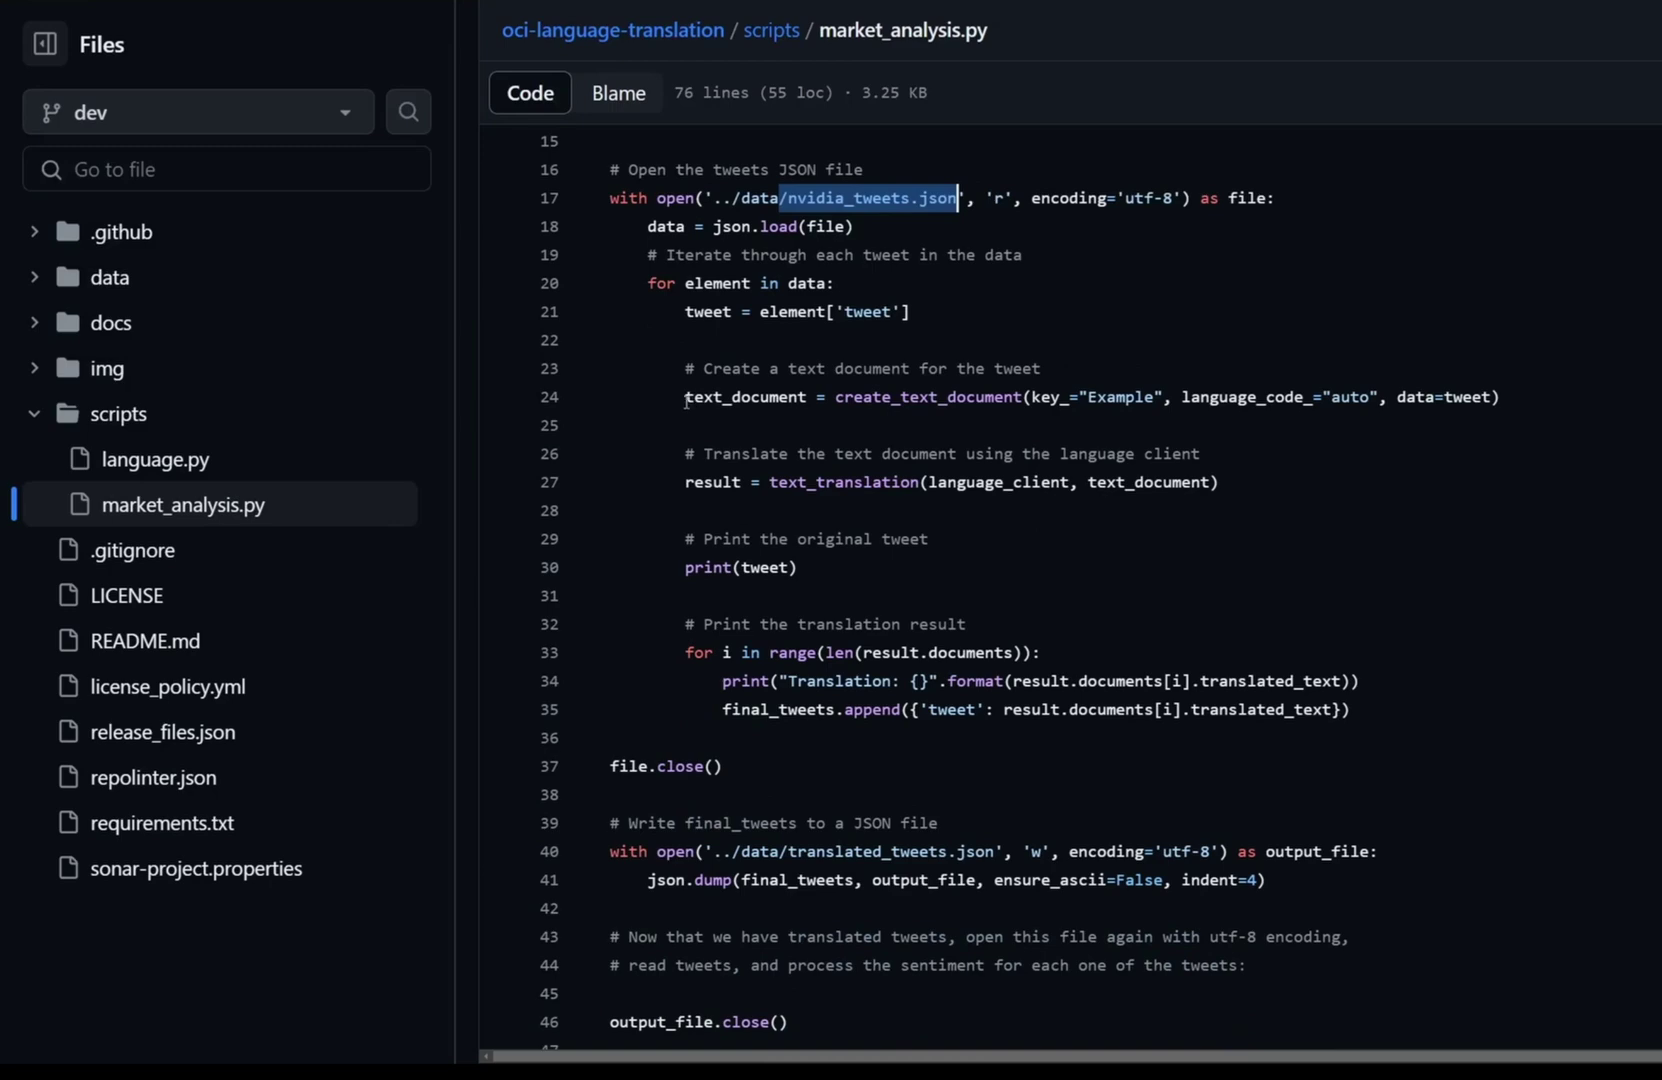
{"action": "left_click_drag", "start_coordinate": [686, 397], "coordinate": [1501, 396]}
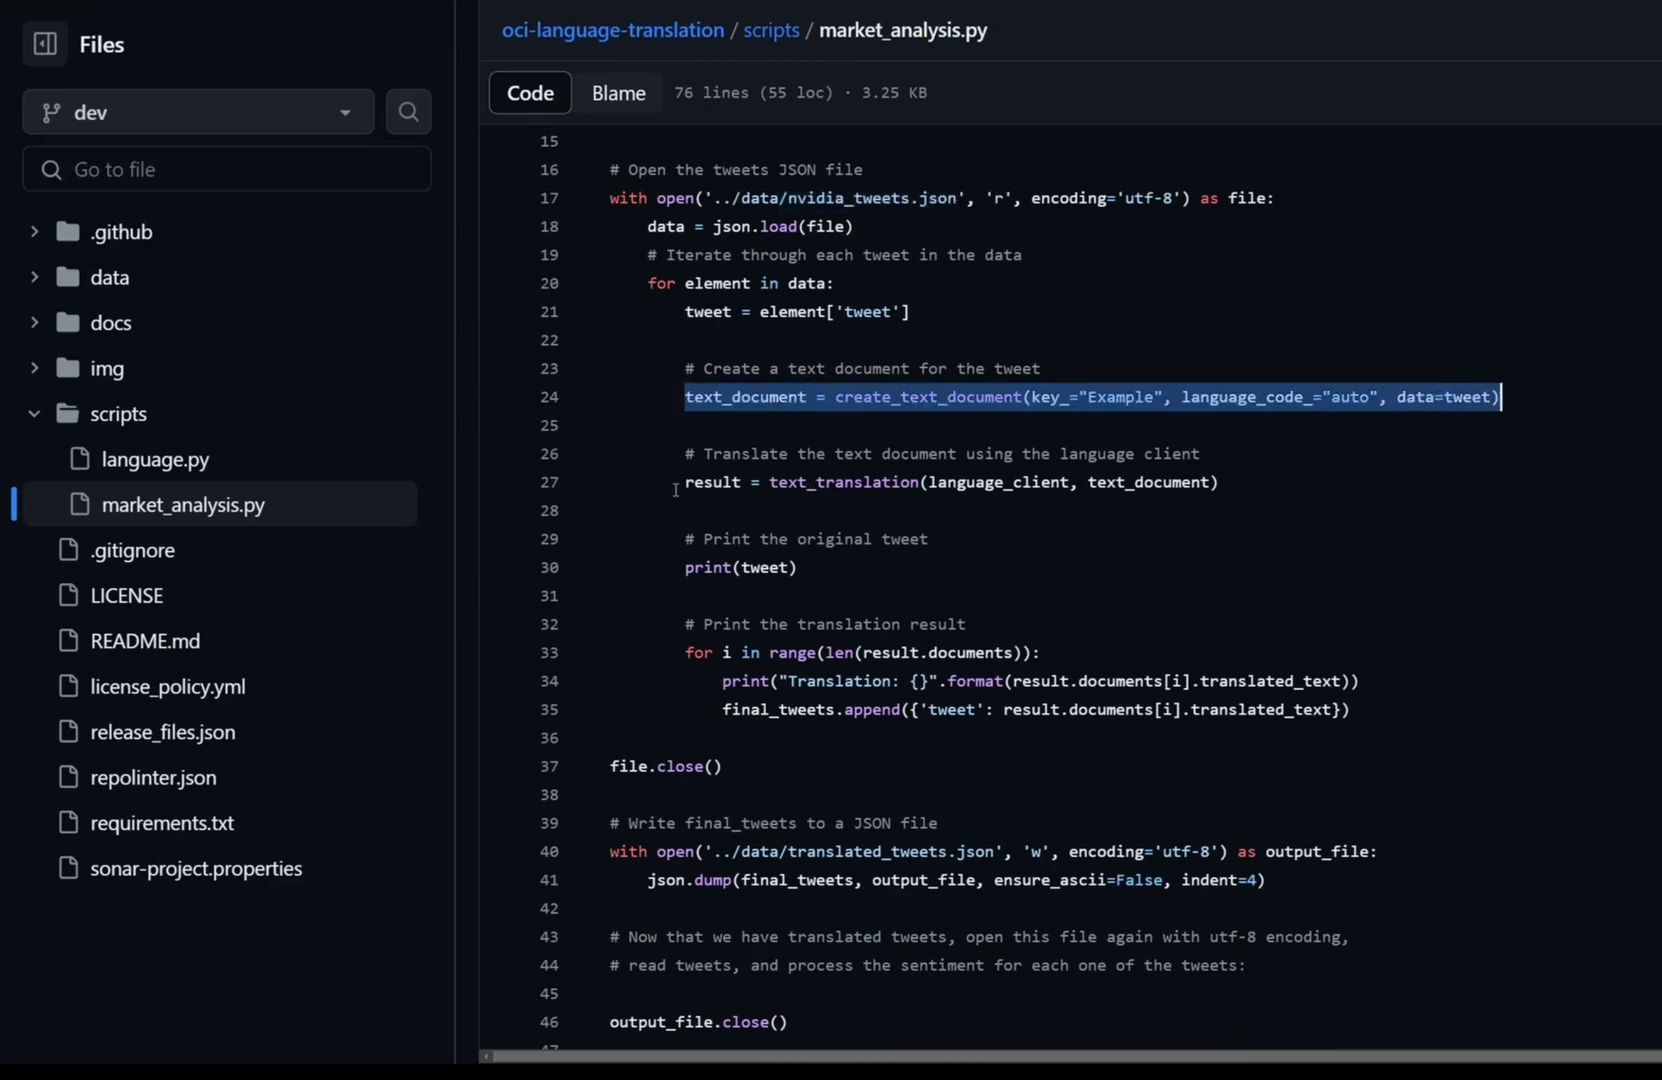
{"action": "left_click_drag", "start_coordinate": [678, 481], "coordinate": [1218, 482]}
{"action": "scroll", "coordinate": [909, 520], "scroll_direction": "down", "scroll_amount": 1}
{"action": "scroll", "coordinate": [845, 571], "scroll_direction": "down", "scroll_amount": 3}
{"action": "scroll", "coordinate": [774, 618], "scroll_direction": "down", "scroll_amount": 2}
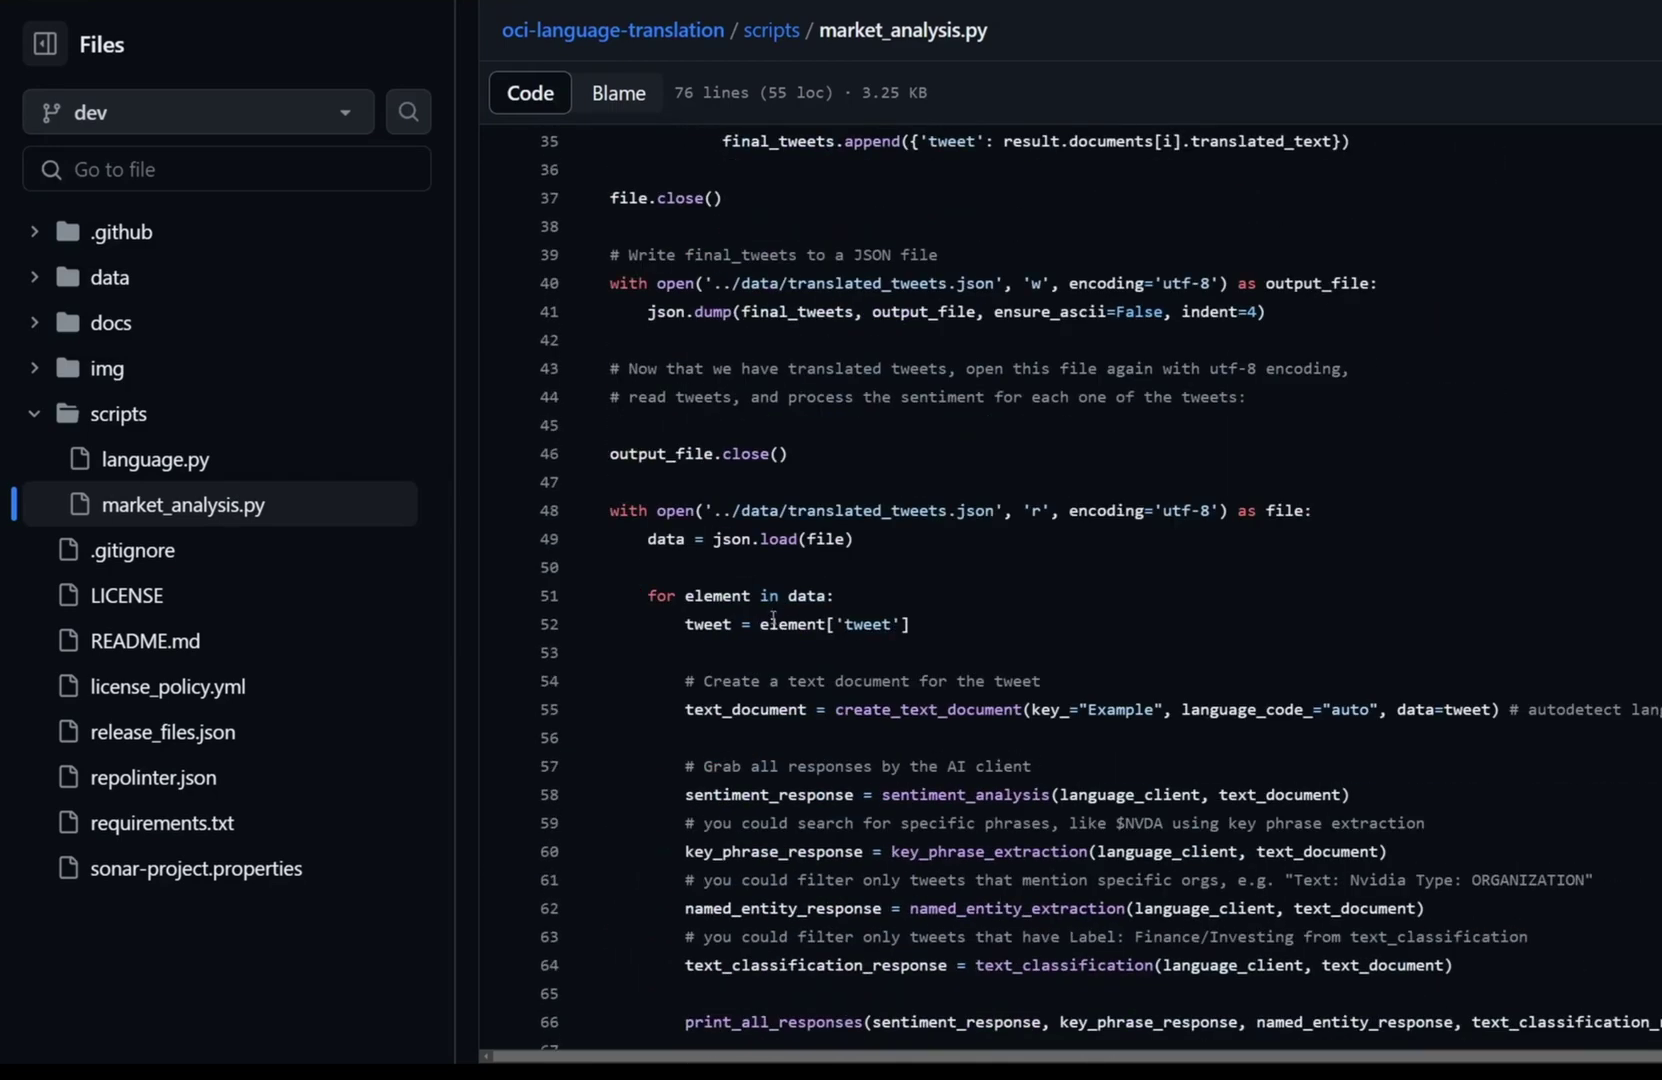
{"action": "left_click_drag", "start_coordinate": [779, 511], "coordinate": [998, 511]}
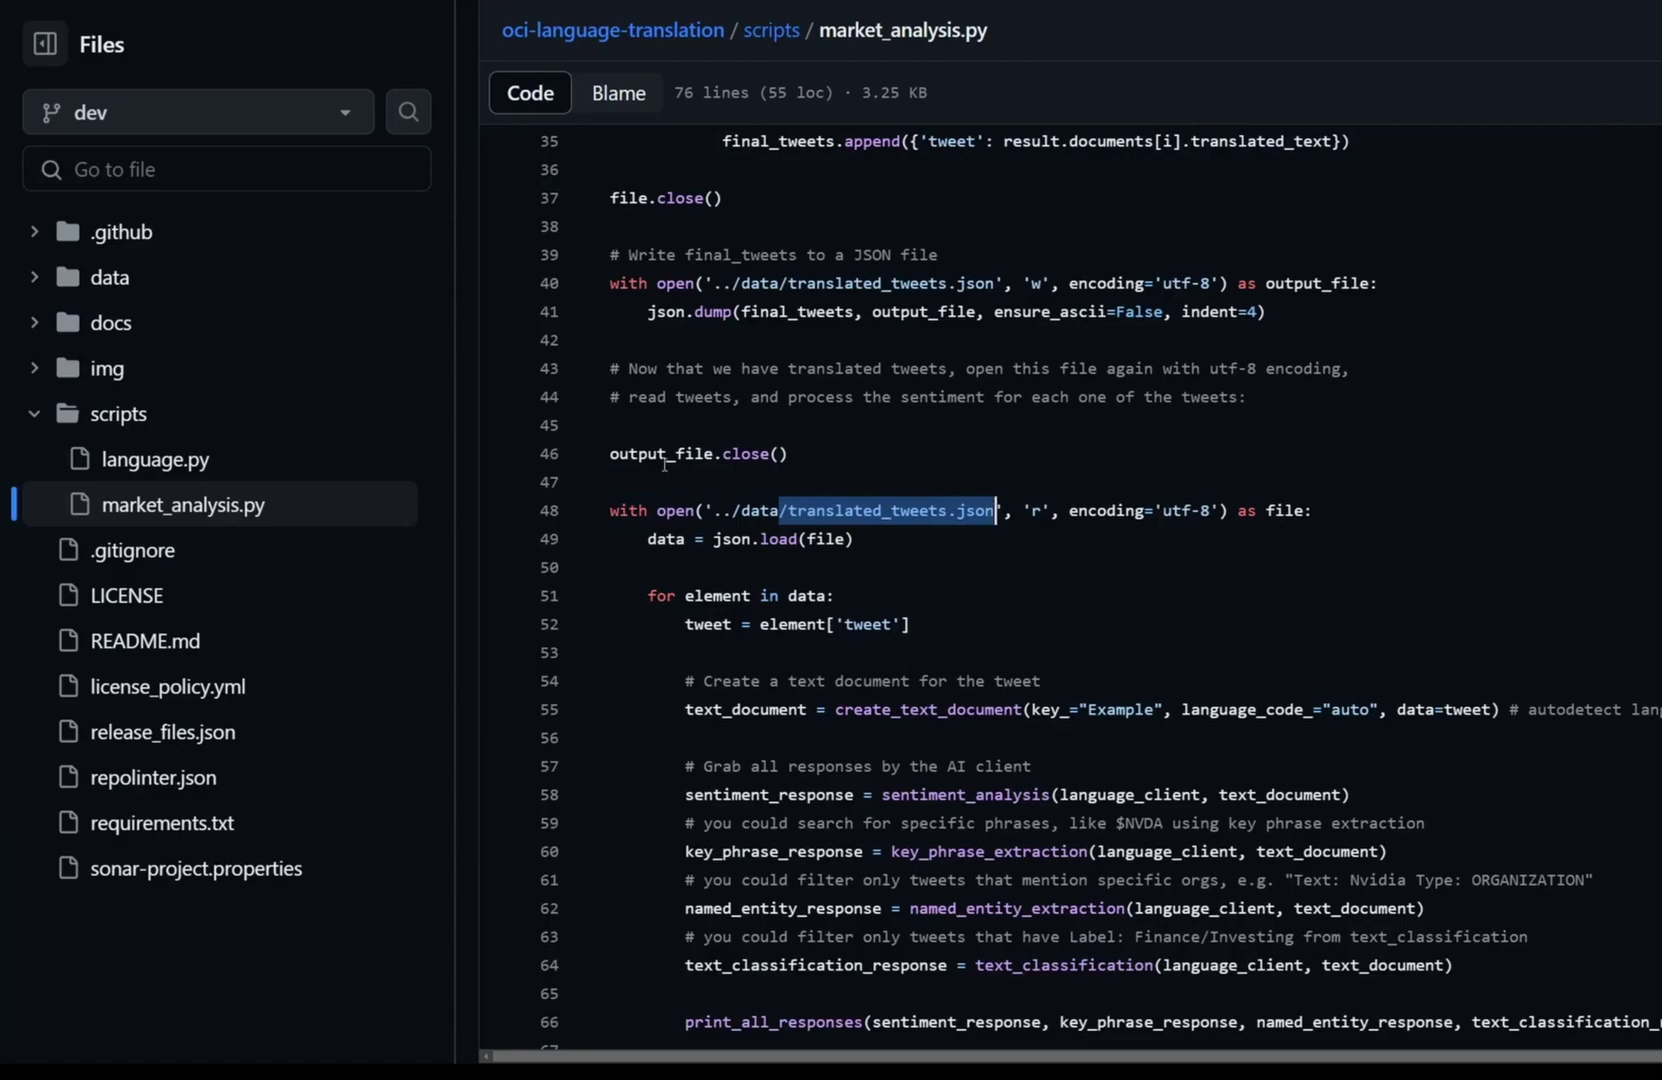
{"action": "left_click", "coordinate": [110, 276]}
{"action": "left_click", "coordinate": [181, 413]}
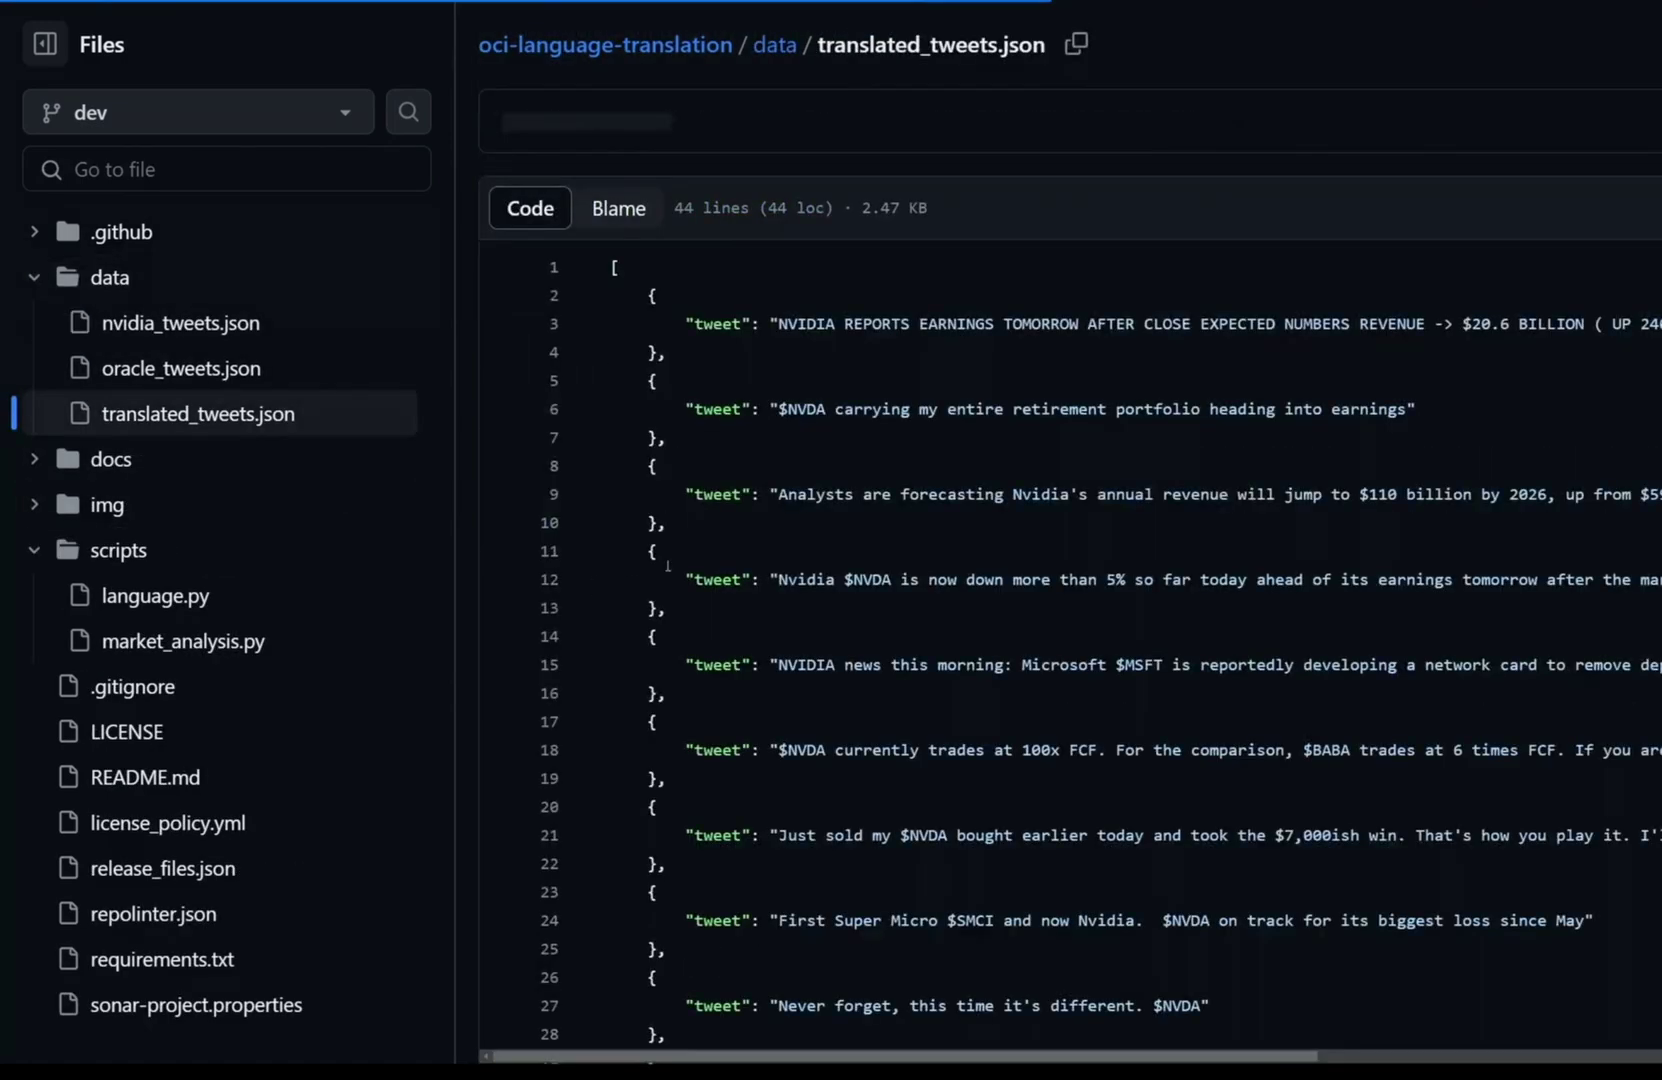
{"action": "scroll", "coordinate": [727, 363], "scroll_direction": "down", "scroll_amount": 2}
{"action": "scroll", "coordinate": [734, 390], "scroll_direction": "down", "scroll_amount": 3}
{"action": "scroll", "coordinate": [706, 511], "scroll_direction": "up", "scroll_amount": 3}
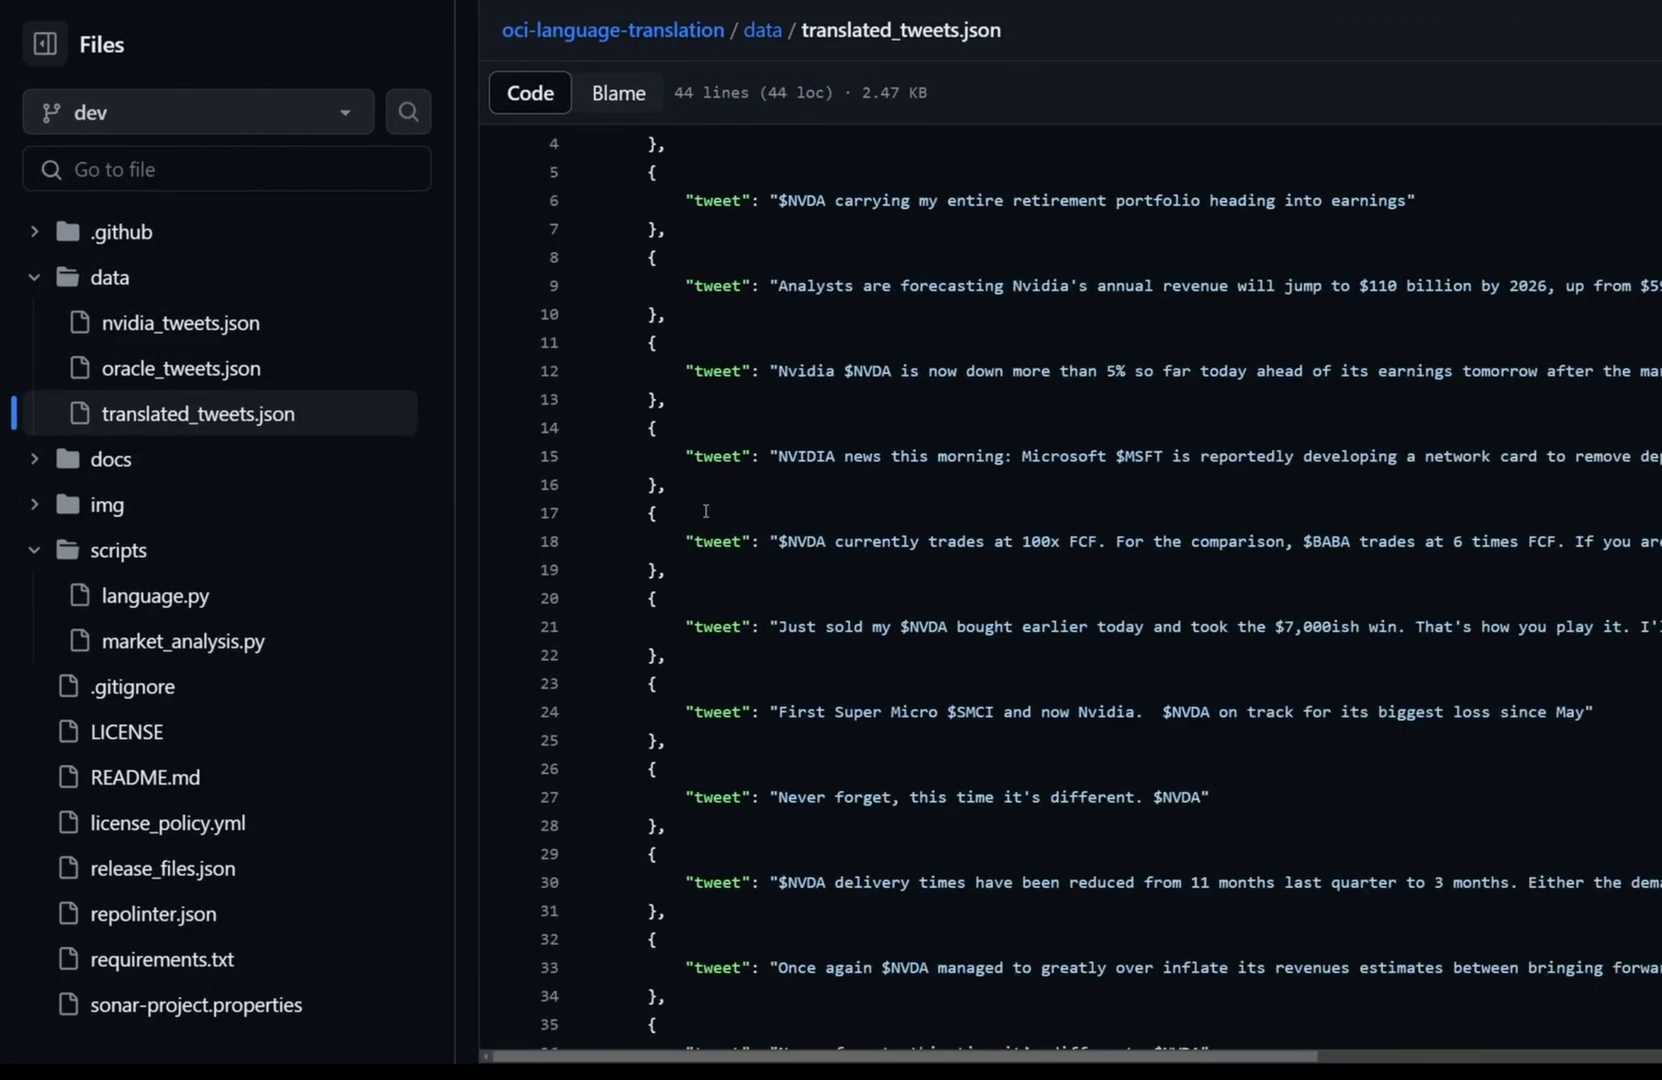
{"action": "type", "text": "s"}
{"action": "type", "text": "cripts"}
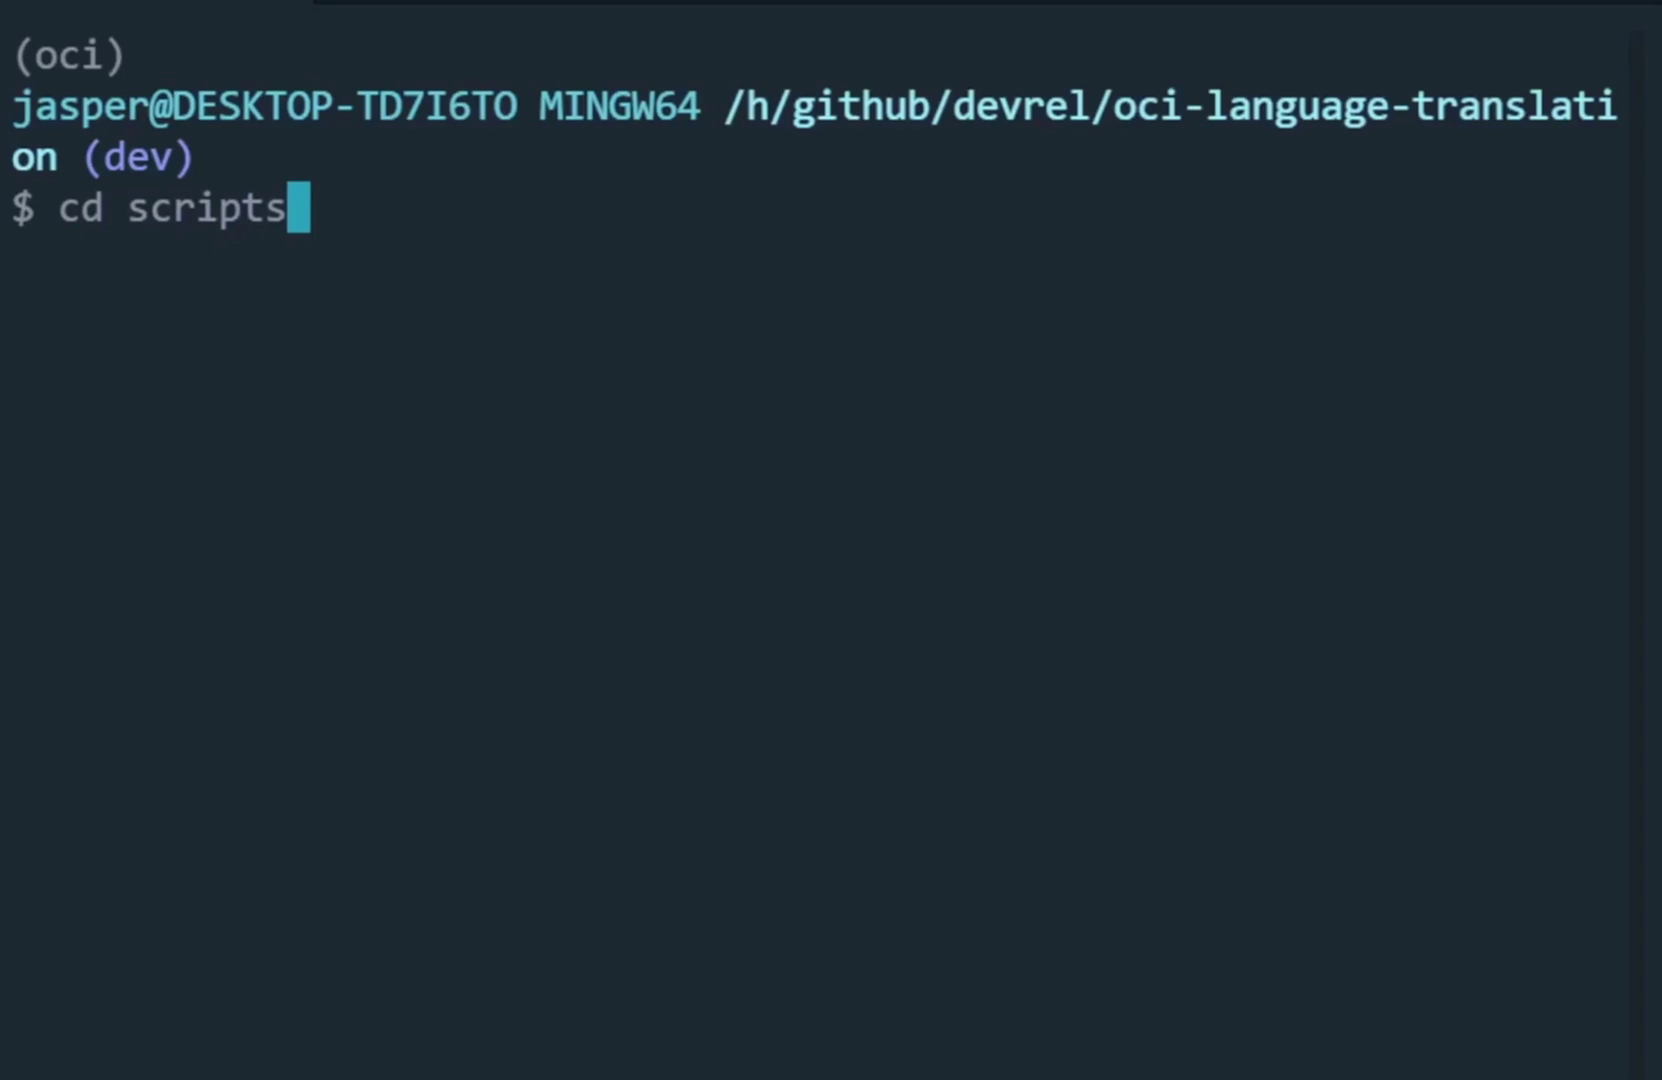
From the scripts folder, list its files and run python language.py.
{"action": "key", "text": "Return"}
{"action": "type", "text": "ls"}
{"action": "key", "text": "Return"}
{"action": "type", "text": "pytho"}
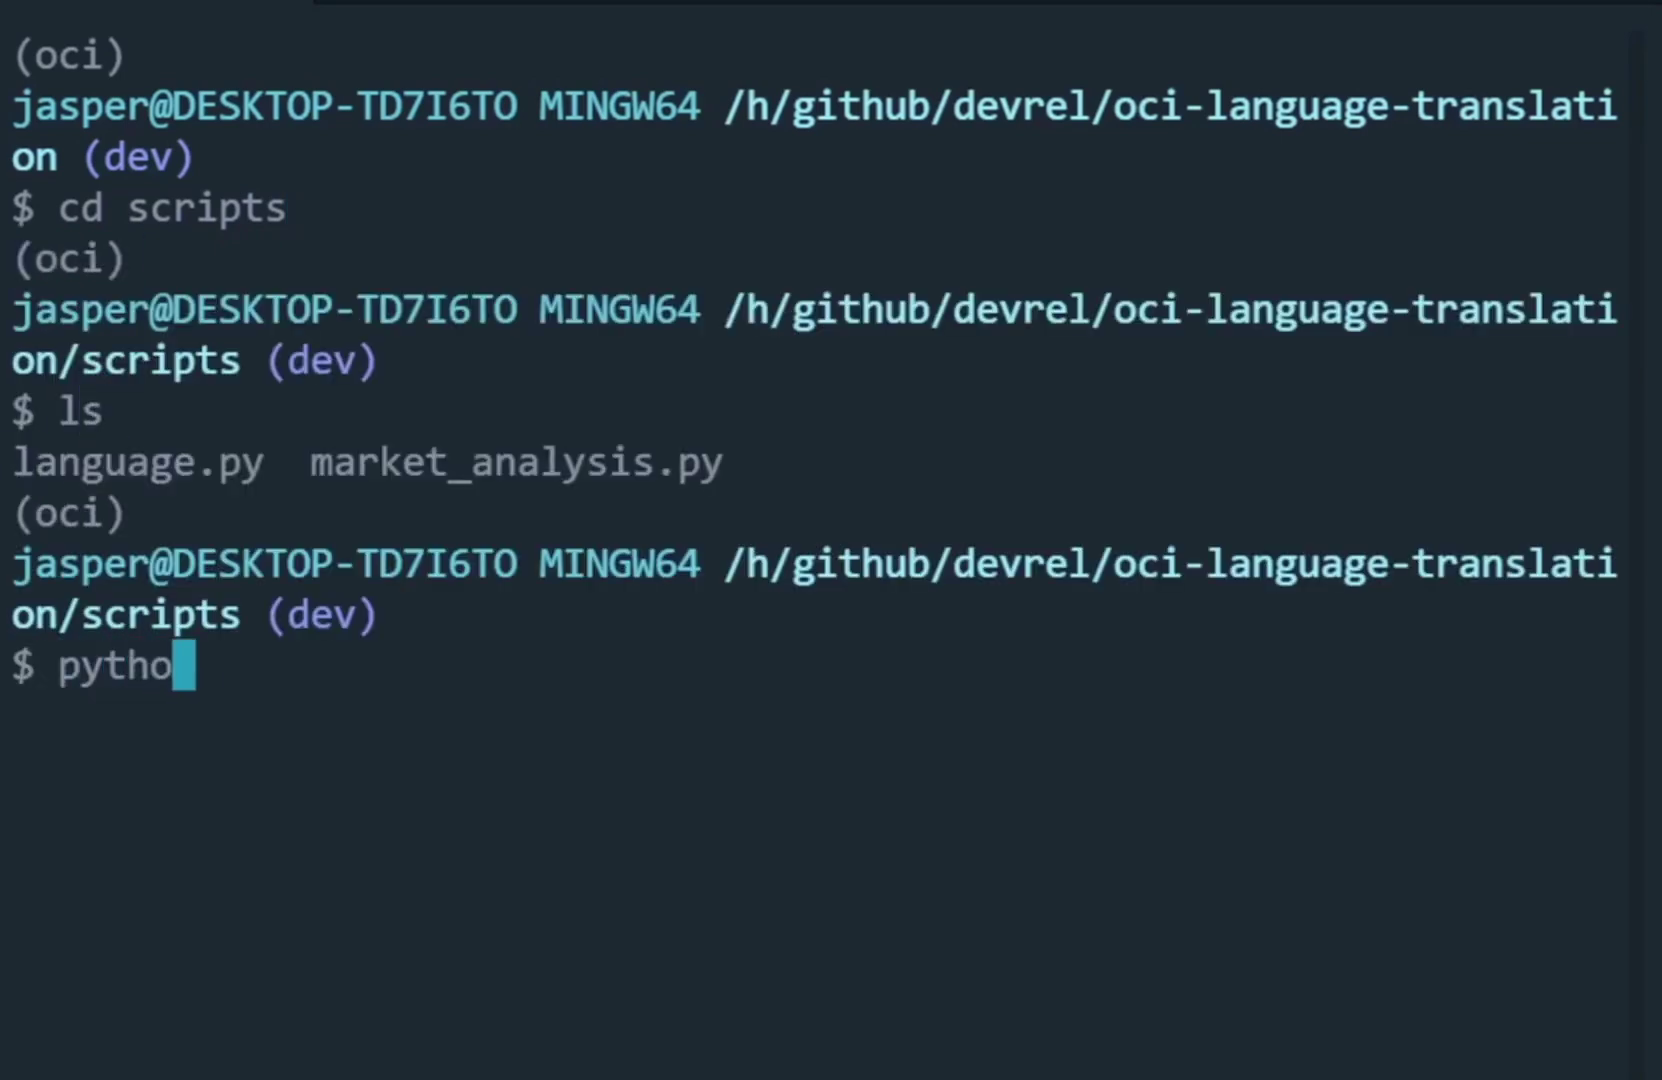
{"action": "type", "text": "n langua"}
{"action": "key", "text": "Tab"}
{"action": "key", "text": "Return"}
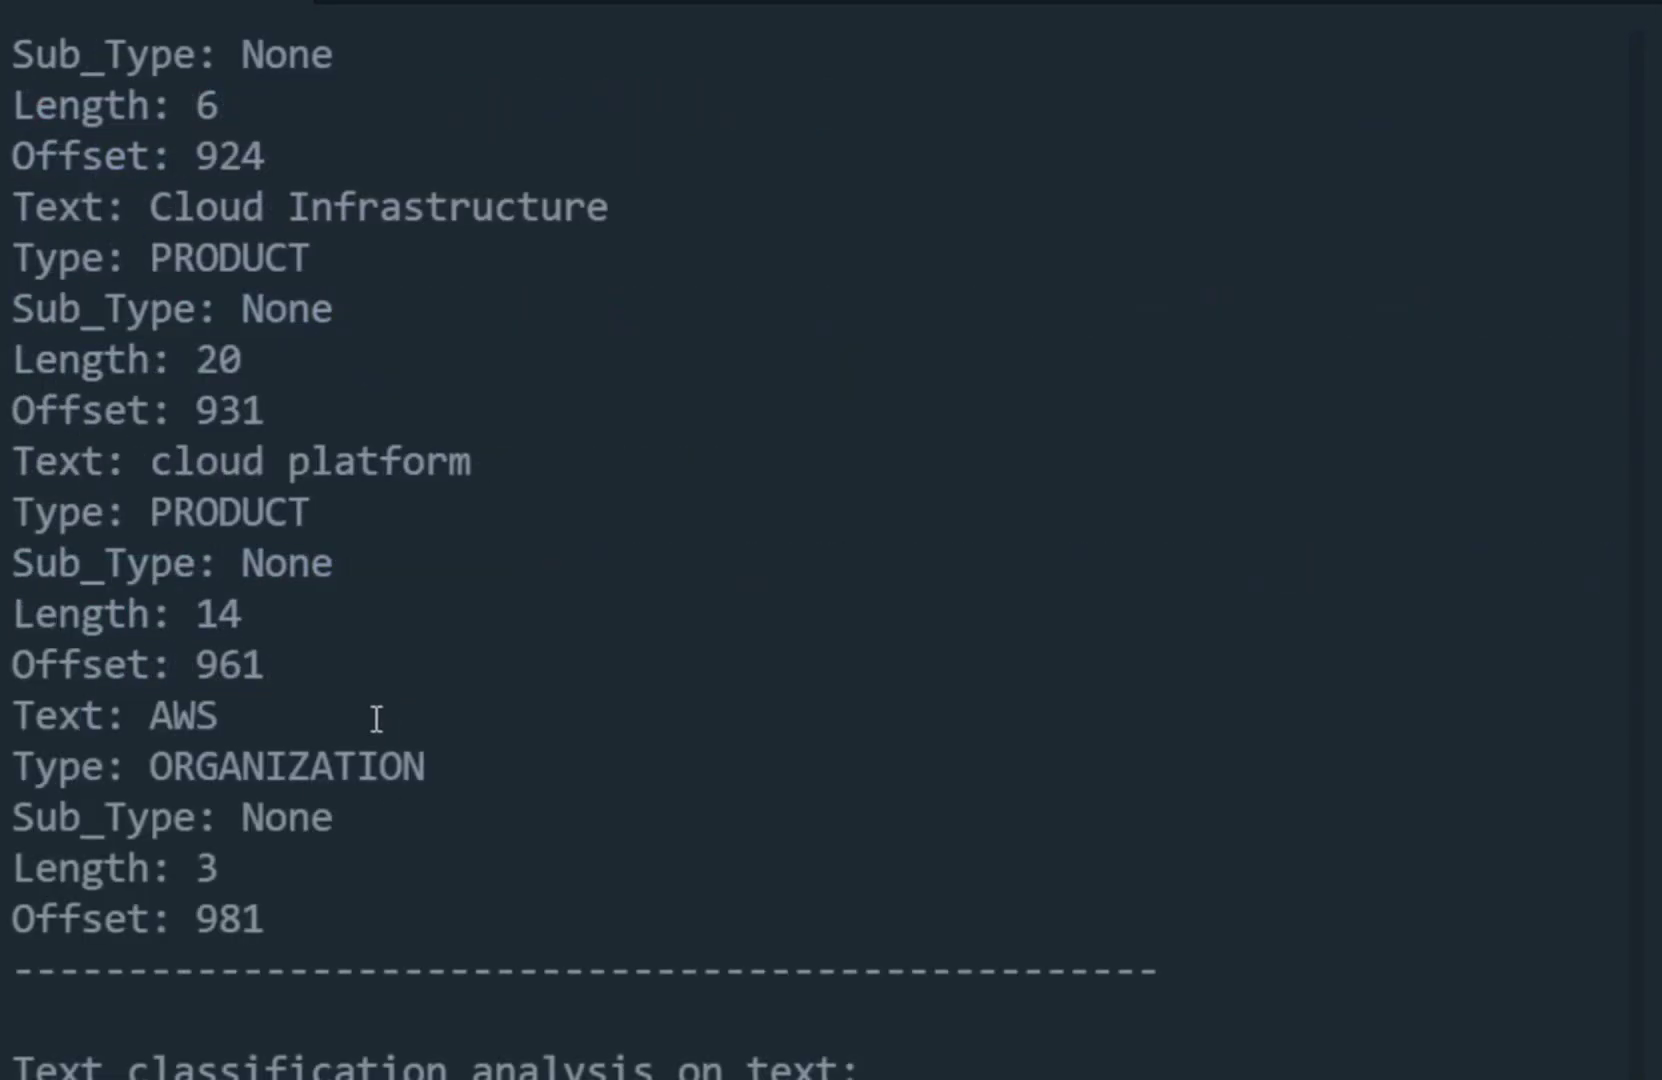
{"action": "scroll", "coordinate": [376, 719], "scroll_direction": "up", "scroll_amount": 10}
{"action": "scroll", "coordinate": [375, 719], "scroll_direction": "up", "scroll_amount": 10}
{"action": "scroll", "coordinate": [376, 718], "scroll_direction": "up", "scroll_amount": 10}
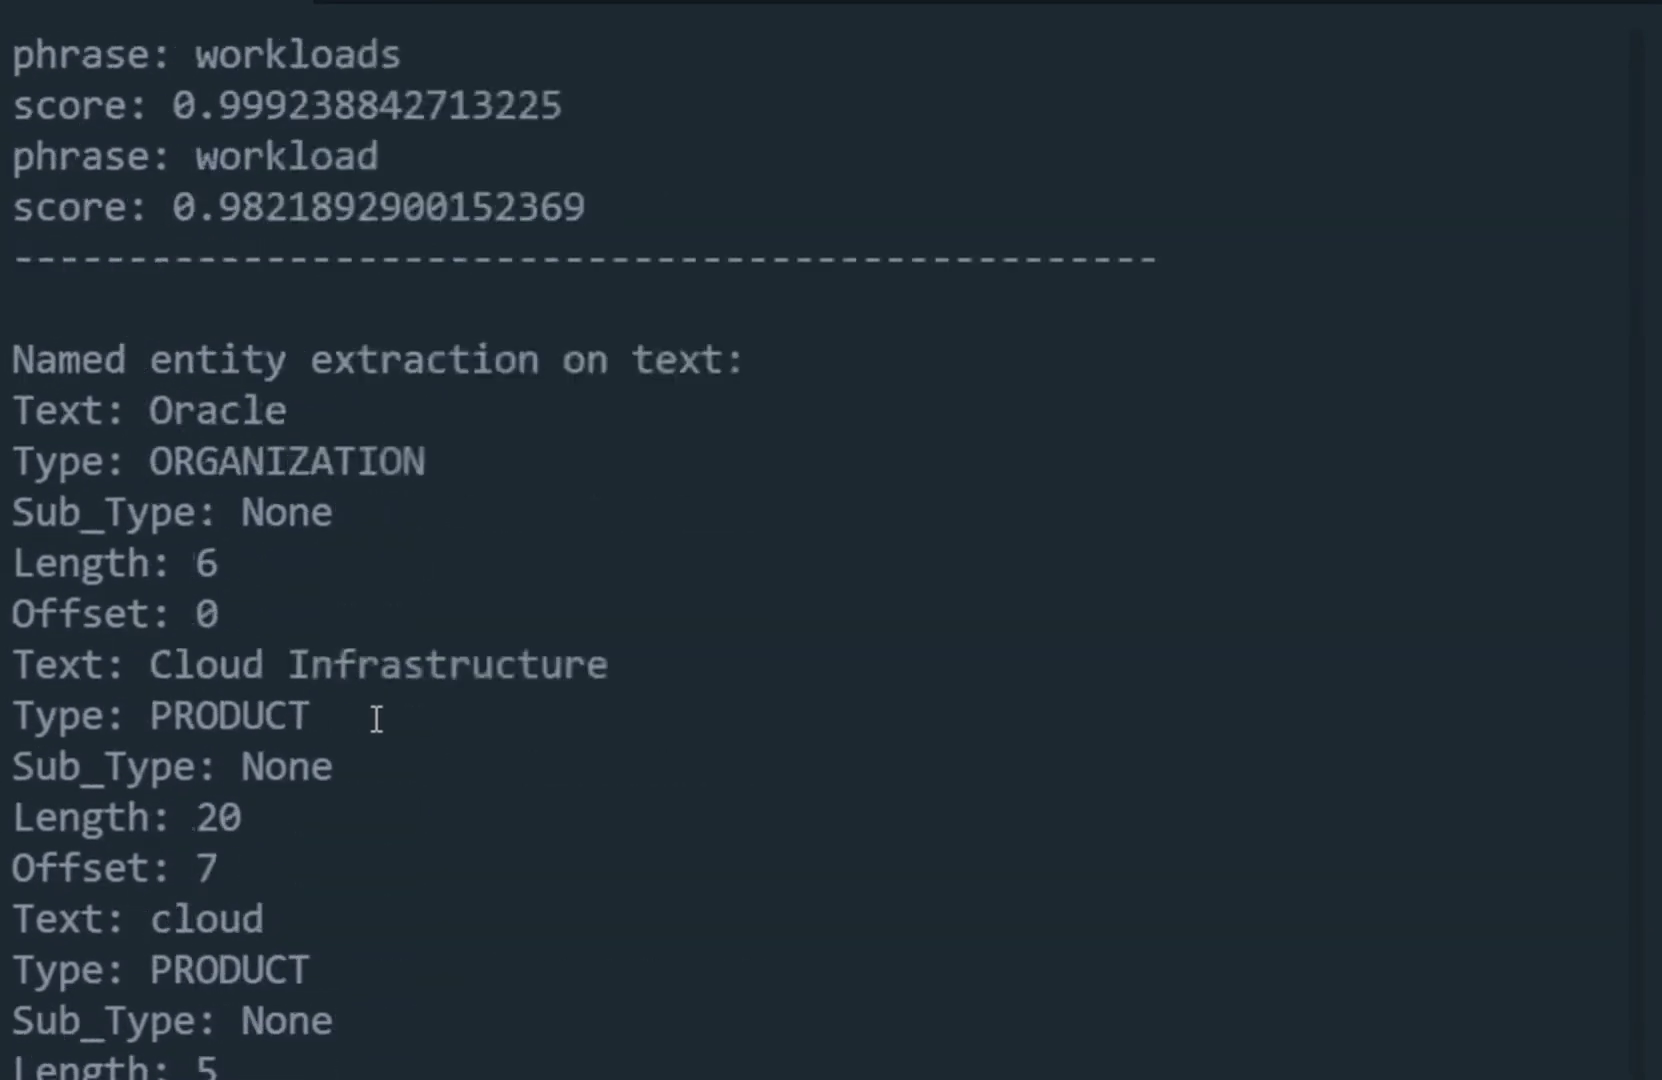
{"action": "scroll", "coordinate": [376, 718], "scroll_direction": "up", "scroll_amount": 10}
{"action": "scroll", "coordinate": [375, 718], "scroll_direction": "up", "scroll_amount": 5}
{"action": "scroll", "coordinate": [375, 718], "scroll_direction": "up", "scroll_amount": 10}
Clear the terminal and run python market_analysis.py to print per-tweet sentiment scores.
{"action": "key", "text": "ctrl+l"}
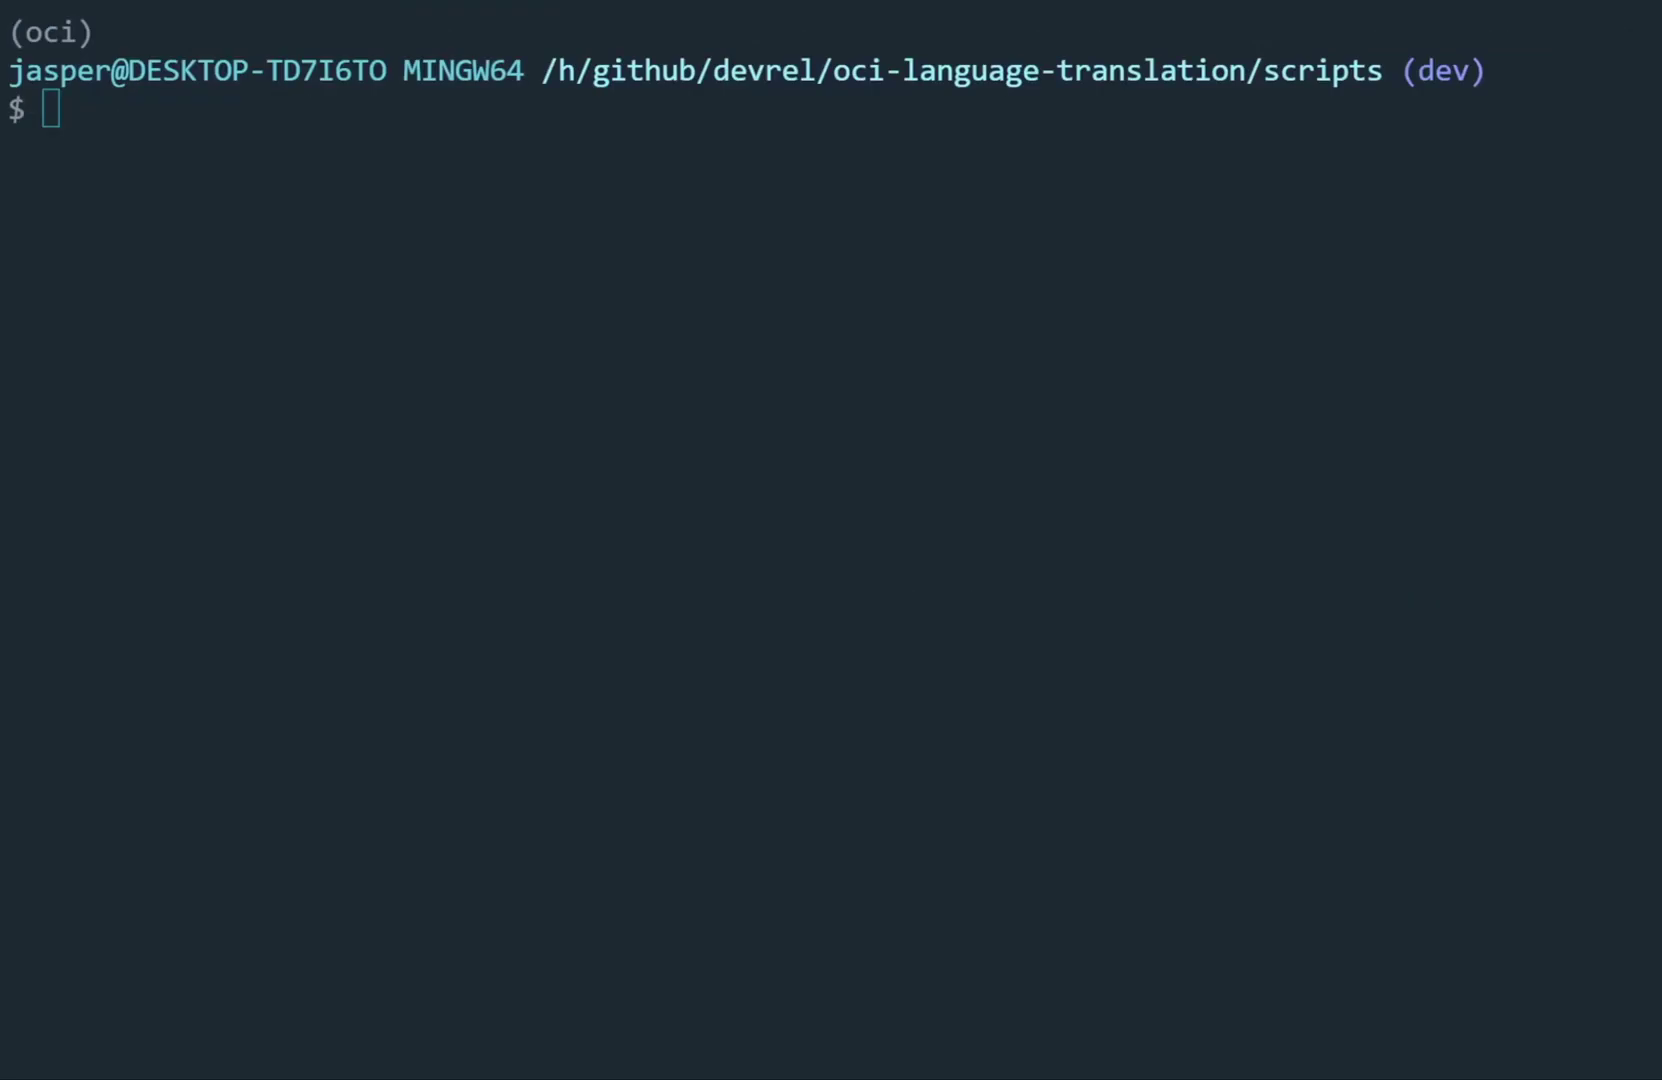
{"action": "type", "text": "py"}
{"action": "type", "text": "thon market_a"}
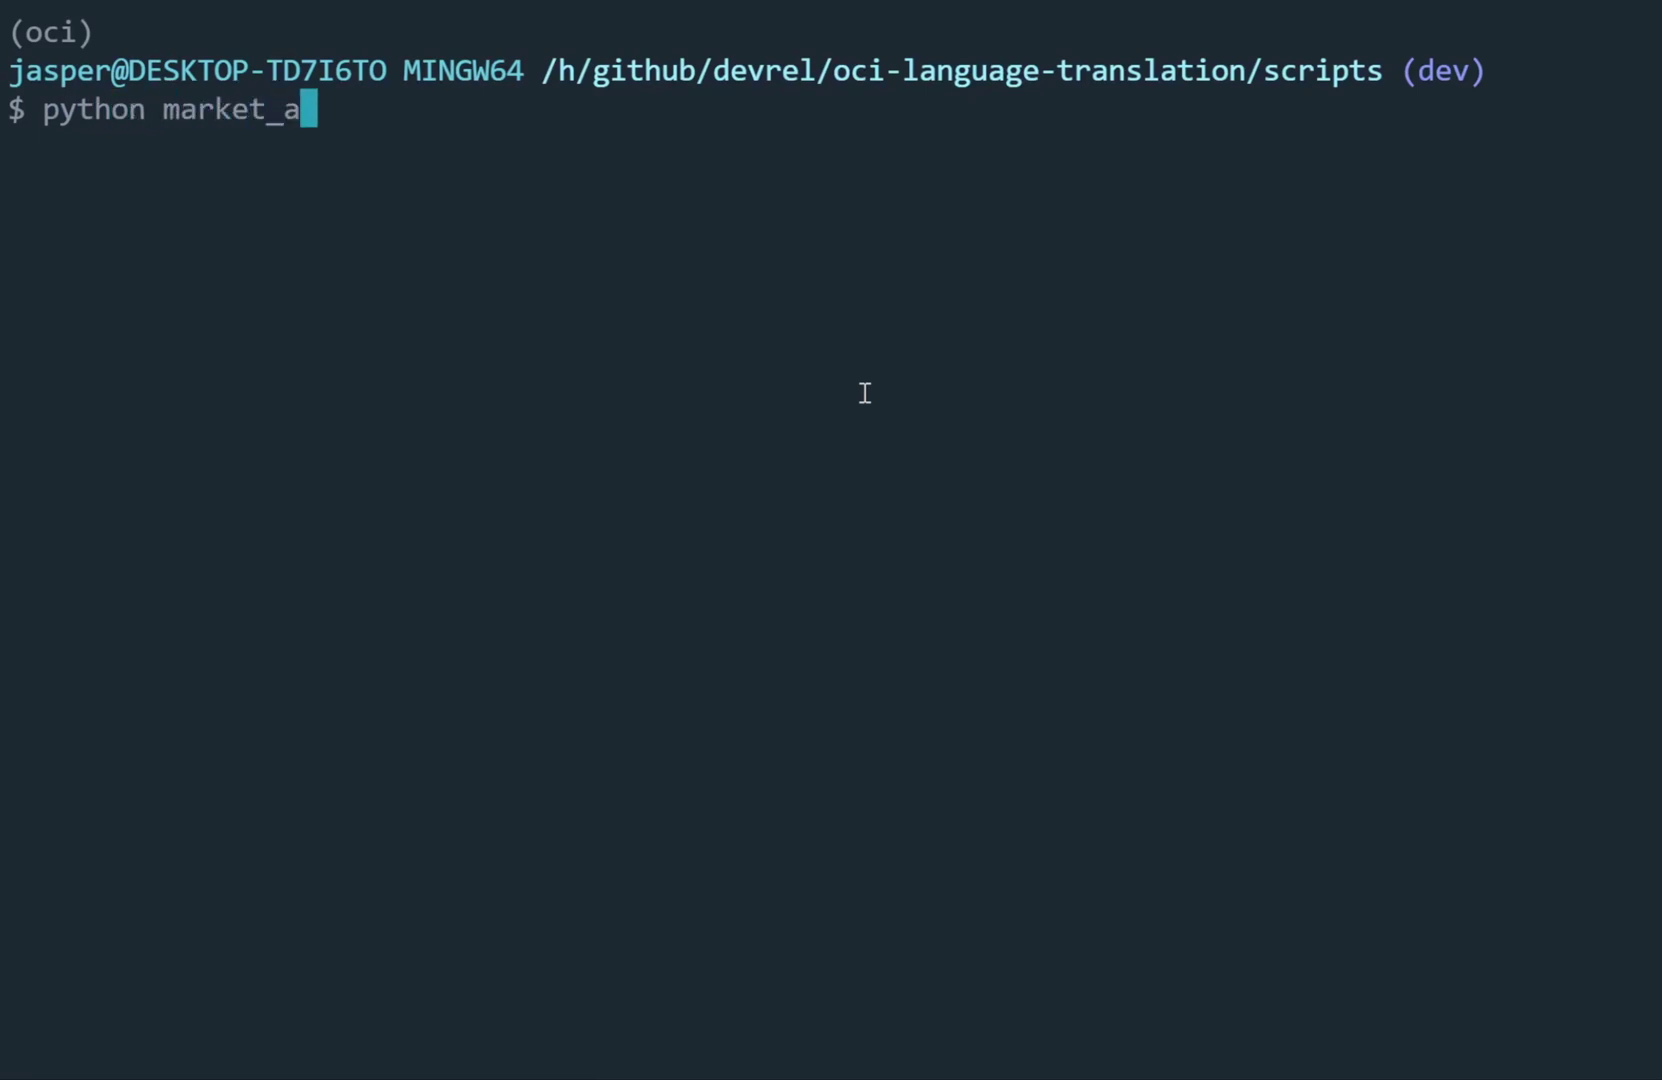
{"action": "type", "text": "nalysis"}
{"action": "key", "text": "Tab"}
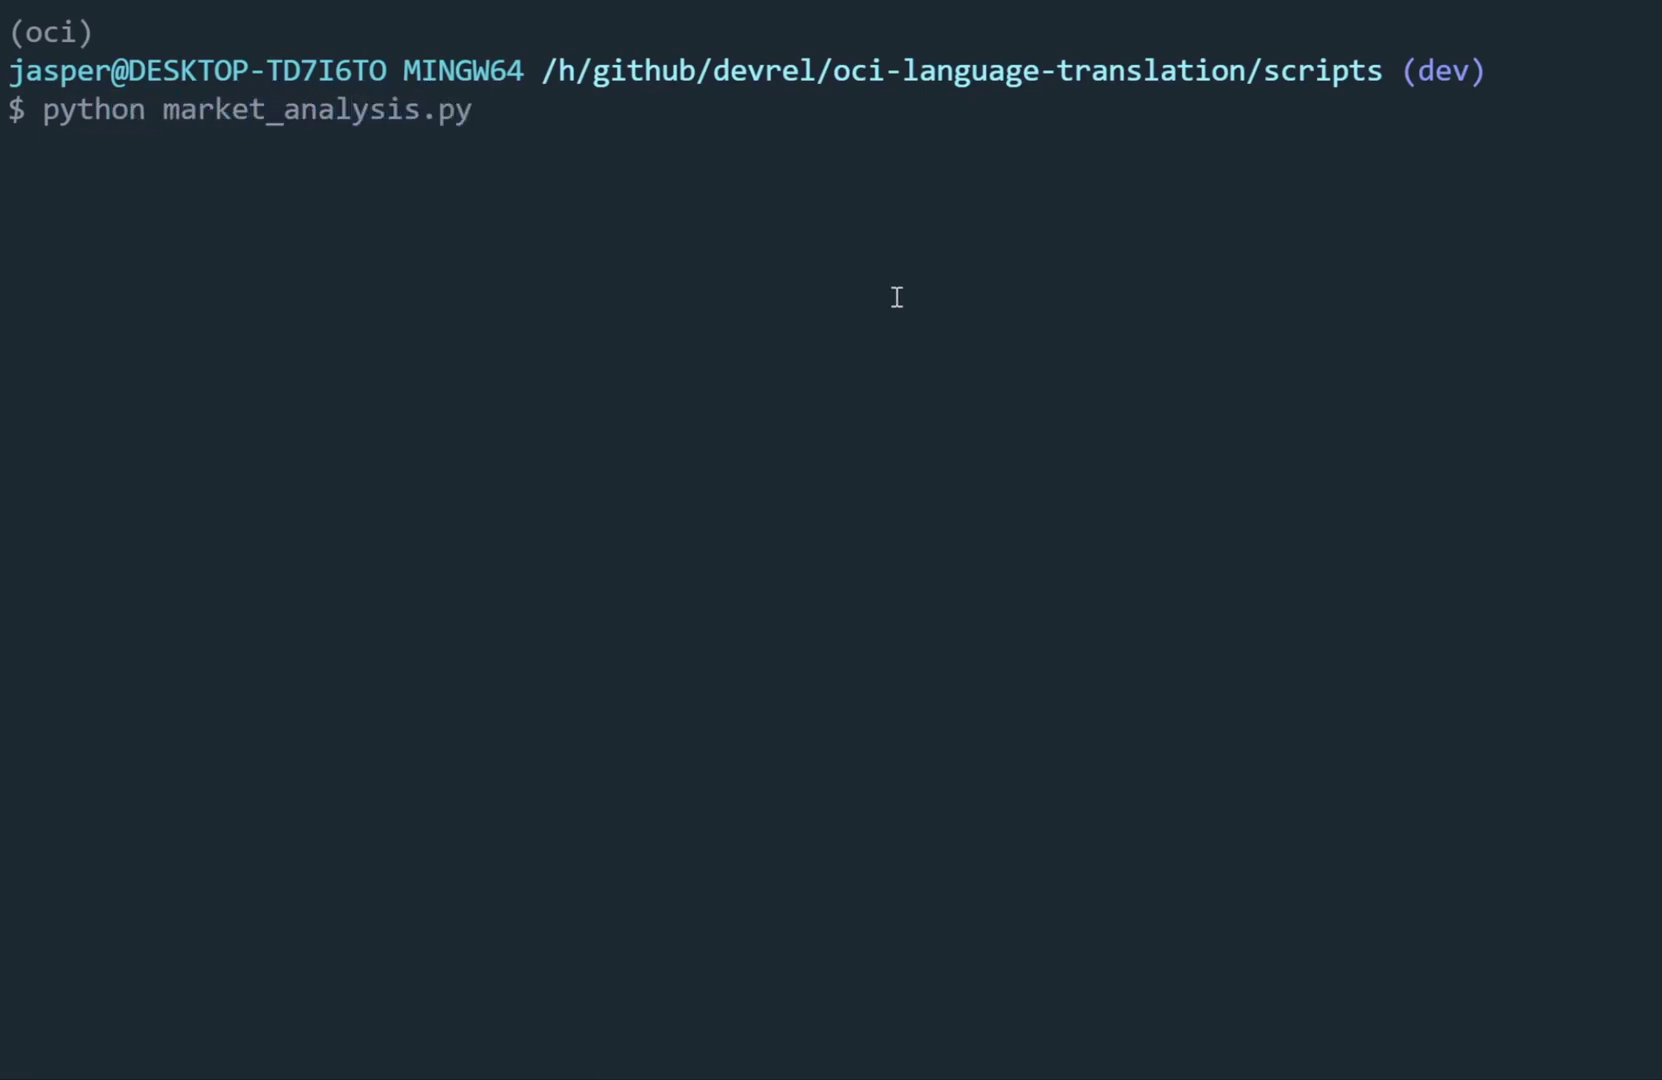
{"action": "key", "text": "Return"}
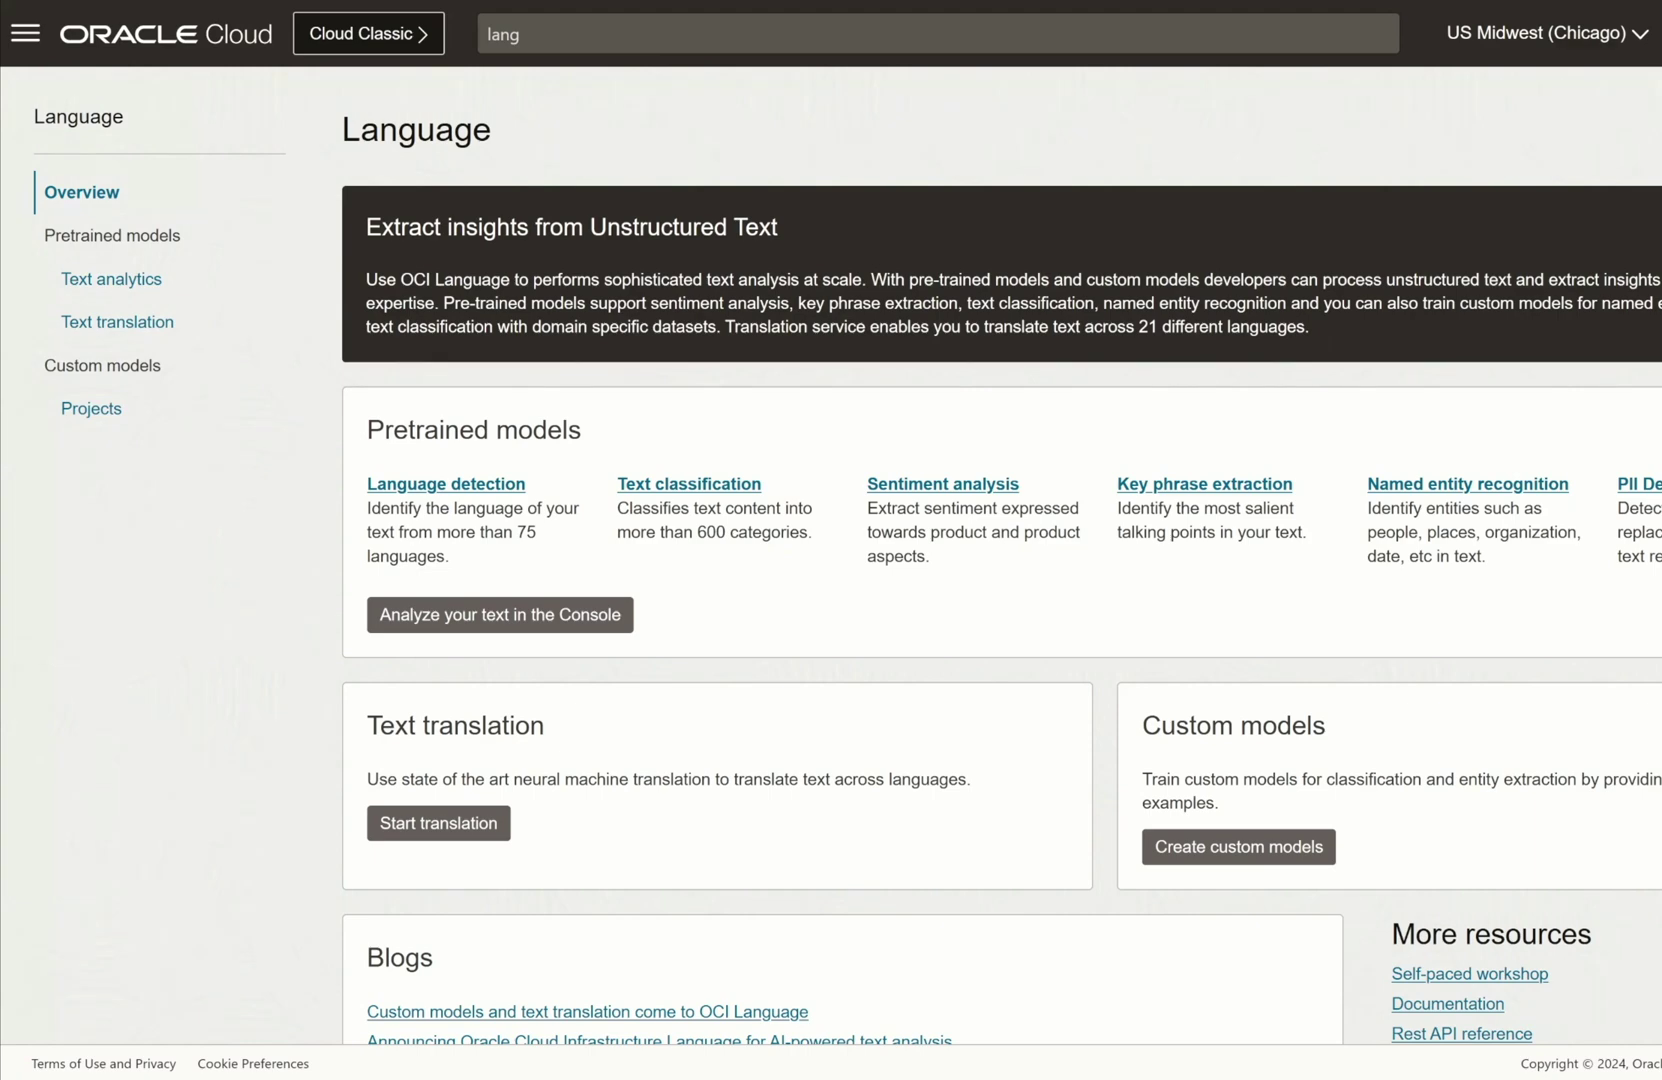
{"action": "scroll", "coordinate": [831, 572], "scroll_direction": "down", "scroll_amount": 1}
{"action": "scroll", "coordinate": [831, 572], "scroll_direction": "down", "scroll_amount": 1}
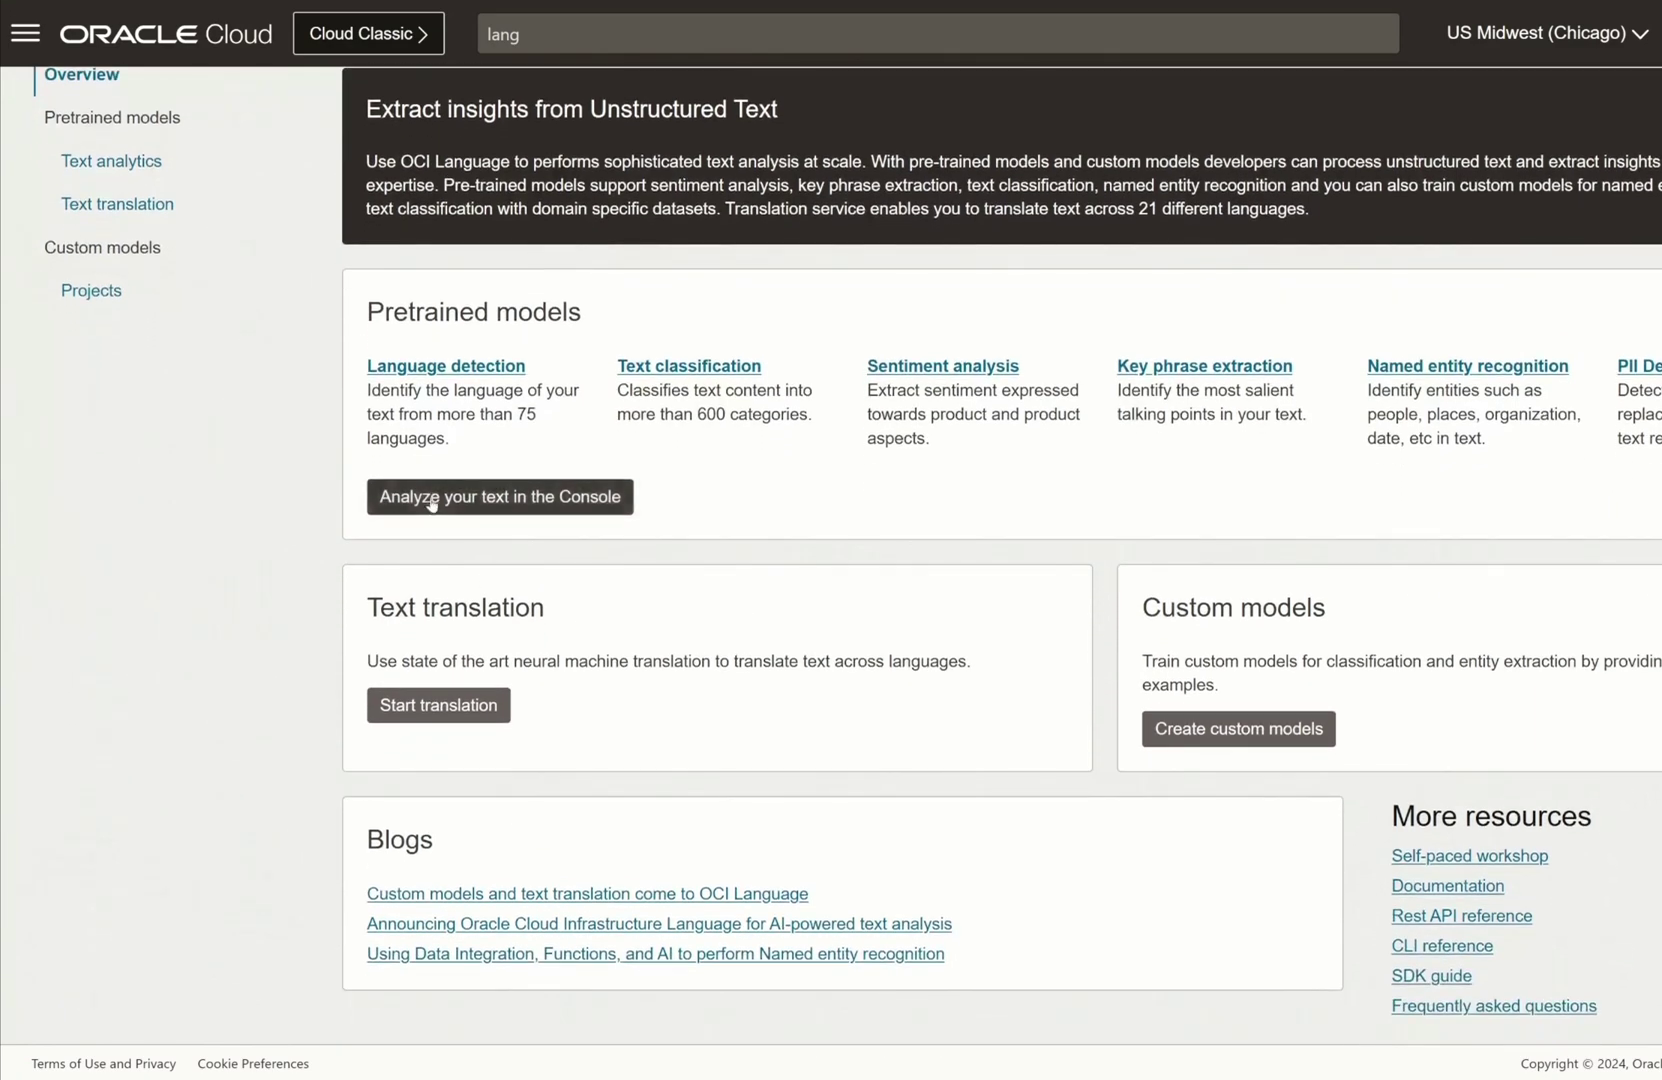
Analyze the sample Kansas text on the Console's text analysis page.
{"action": "left_click", "coordinate": [437, 497]}
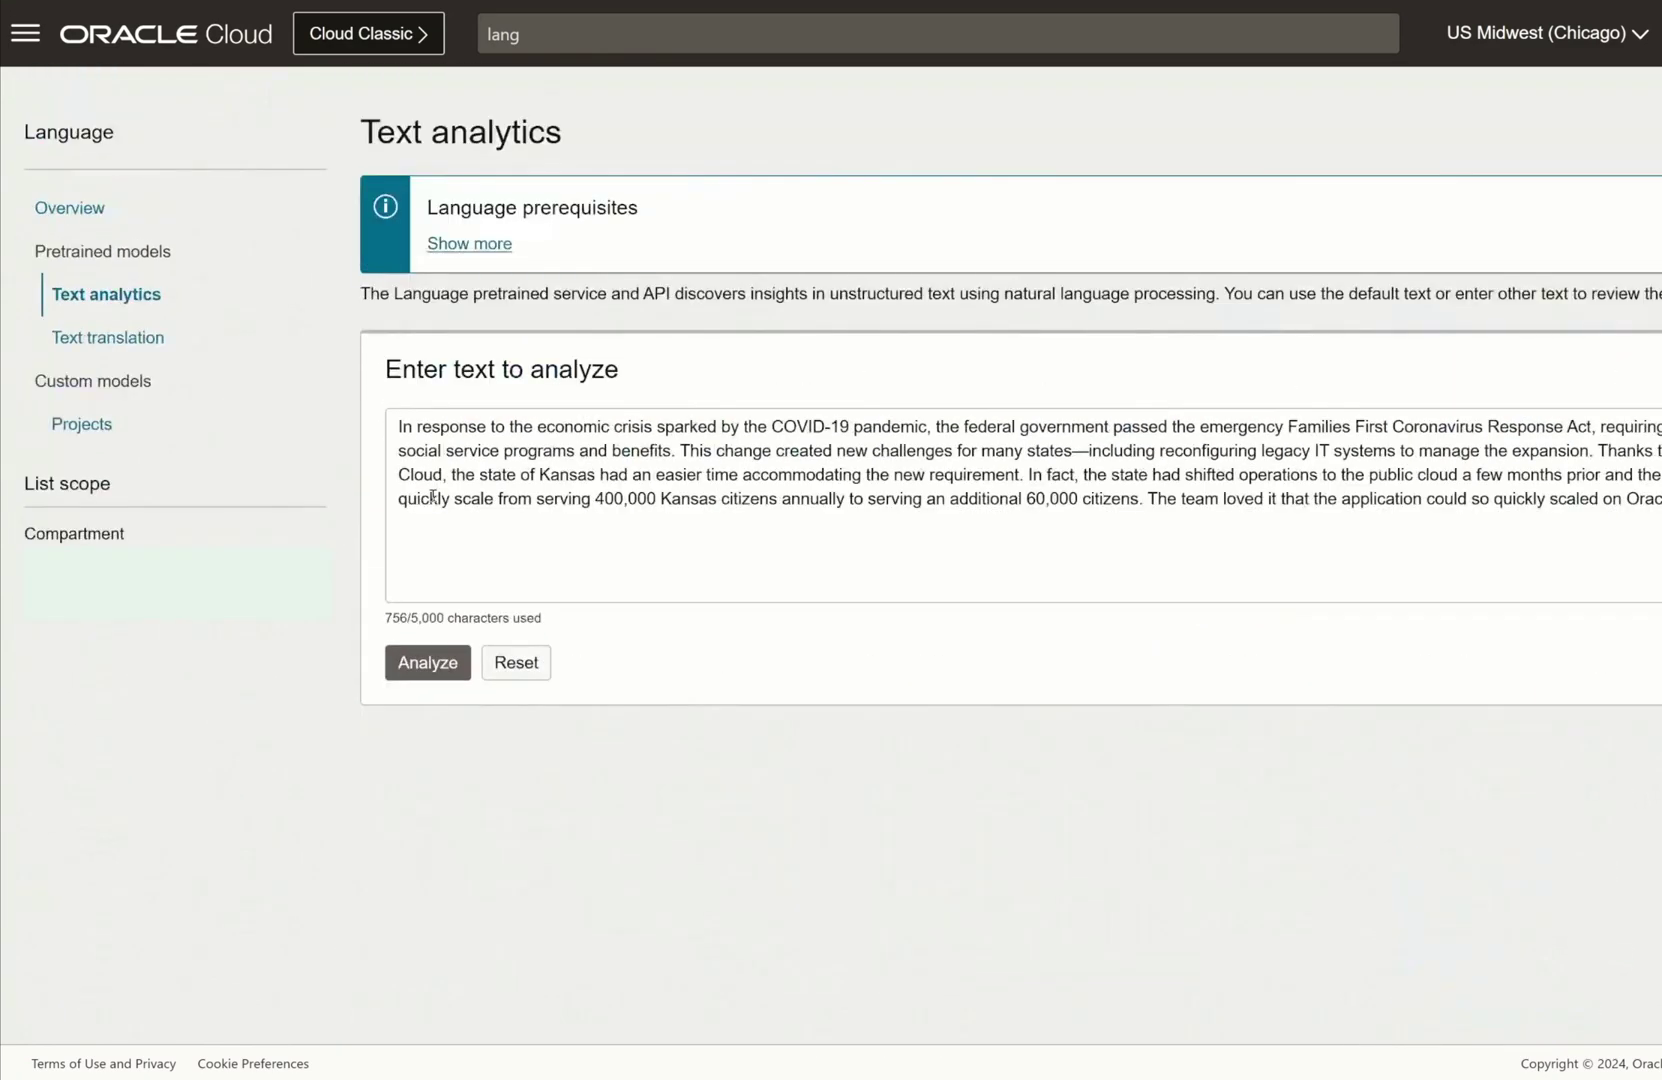
{"action": "left_click", "coordinate": [428, 674]}
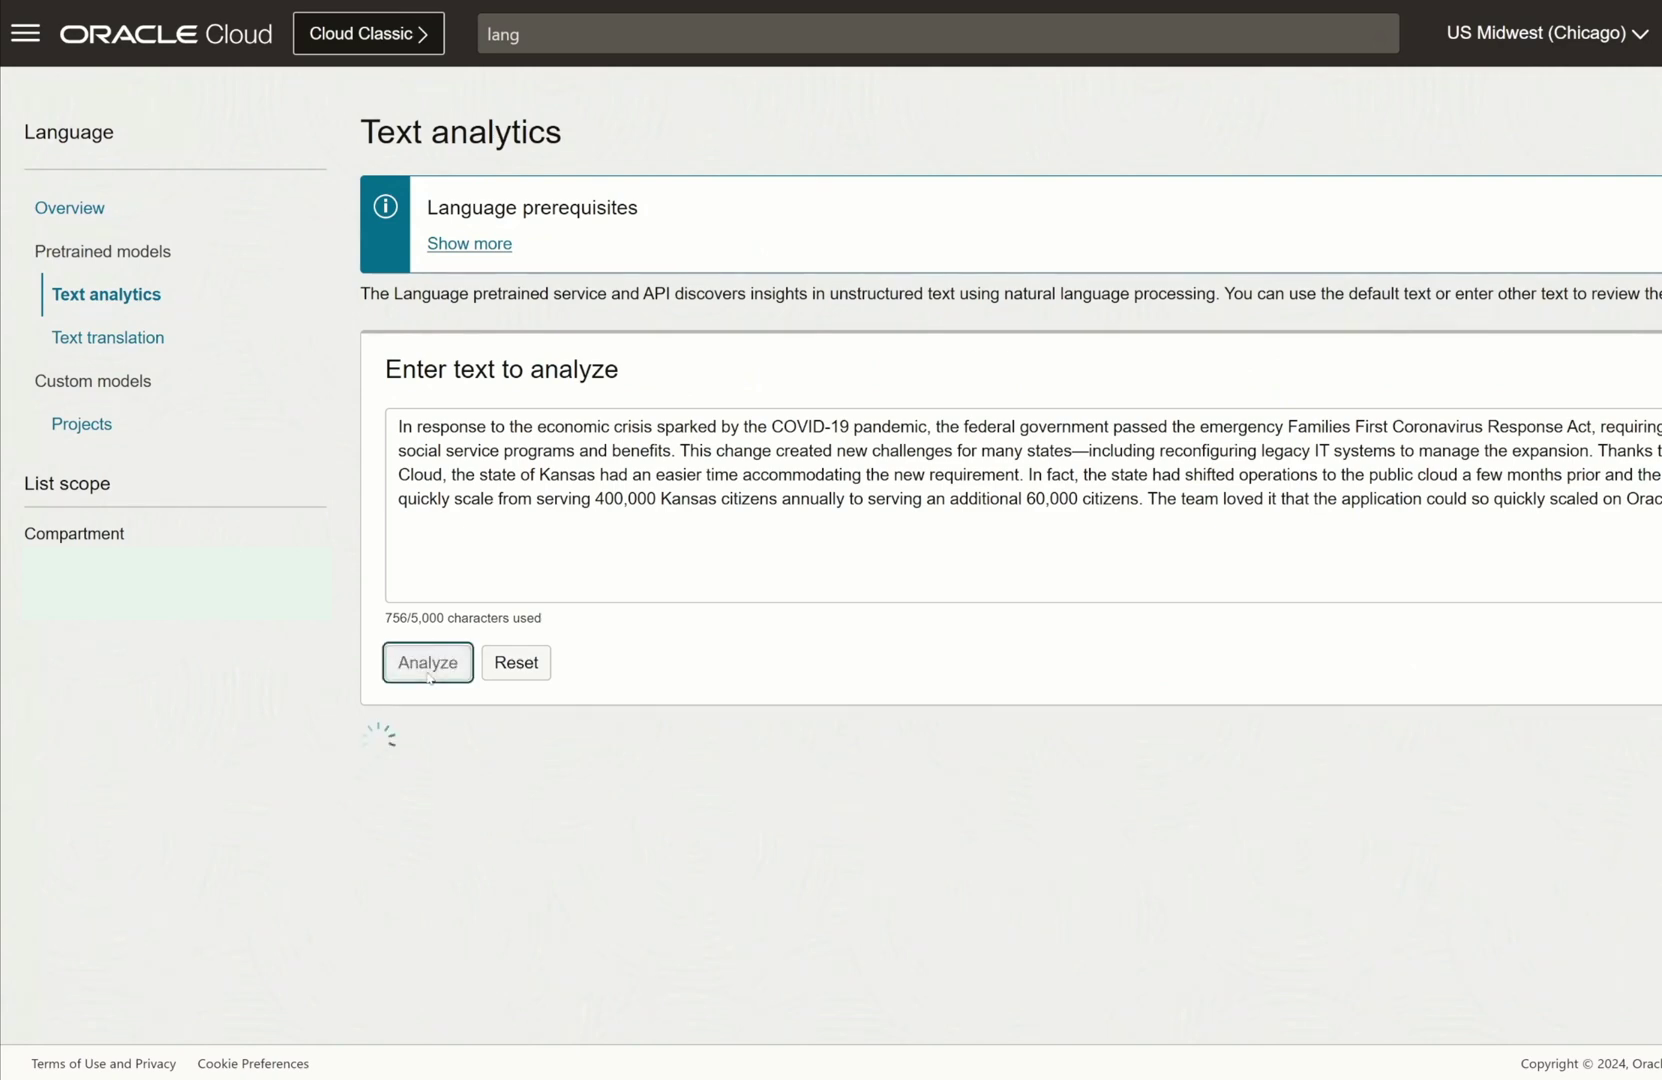
{"action": "scroll", "coordinate": [173, 698], "scroll_direction": "down", "scroll_amount": 2}
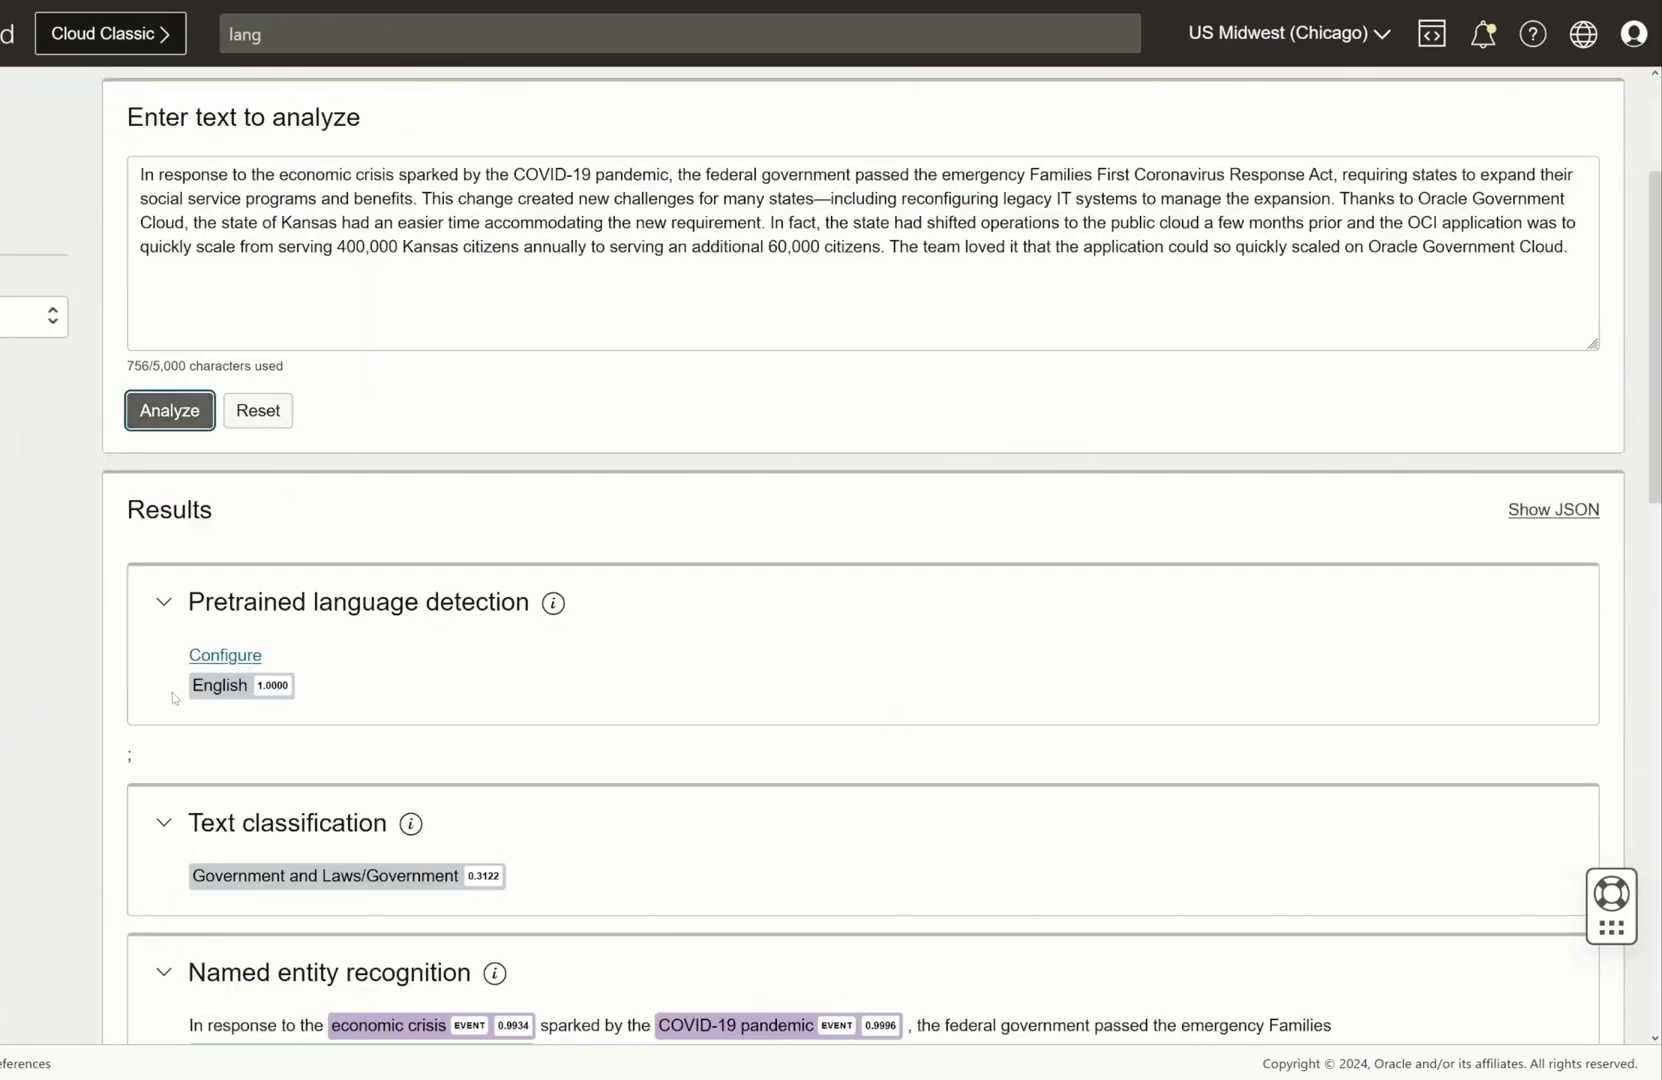
{"action": "scroll", "coordinate": [173, 698], "scroll_direction": "down", "scroll_amount": 2}
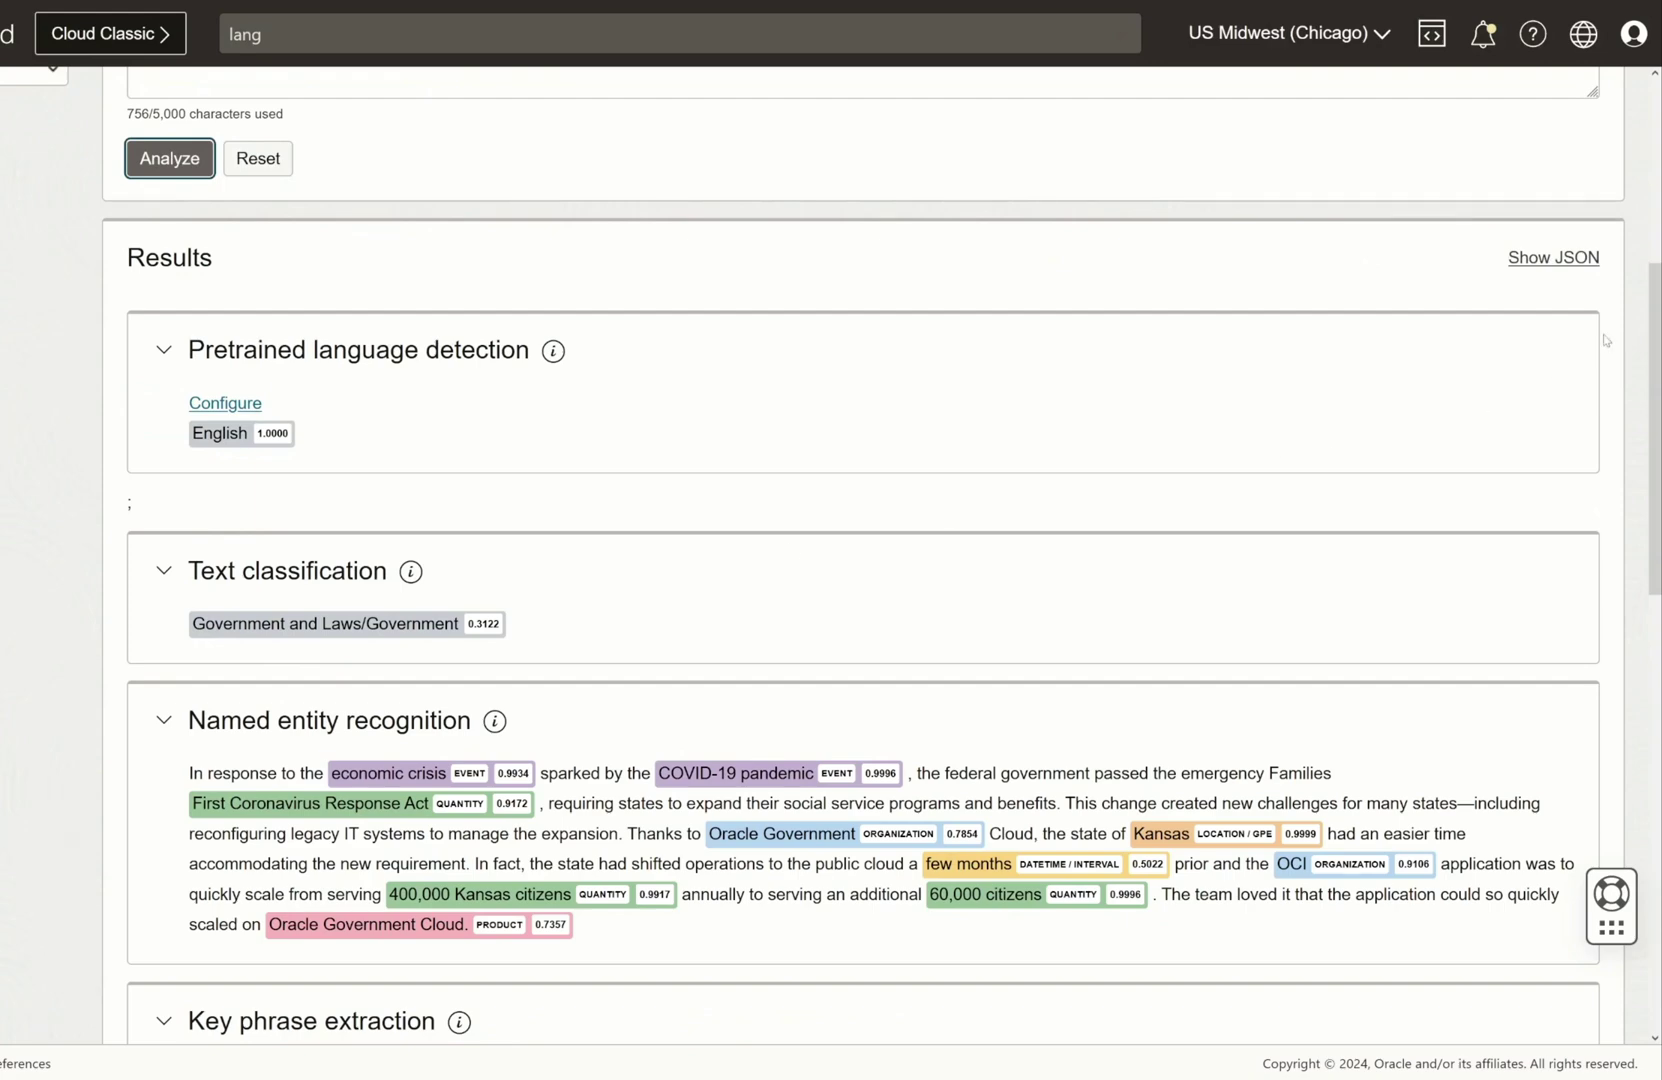
{"action": "scroll", "coordinate": [1647, 293], "scroll_direction": "down", "scroll_amount": 2}
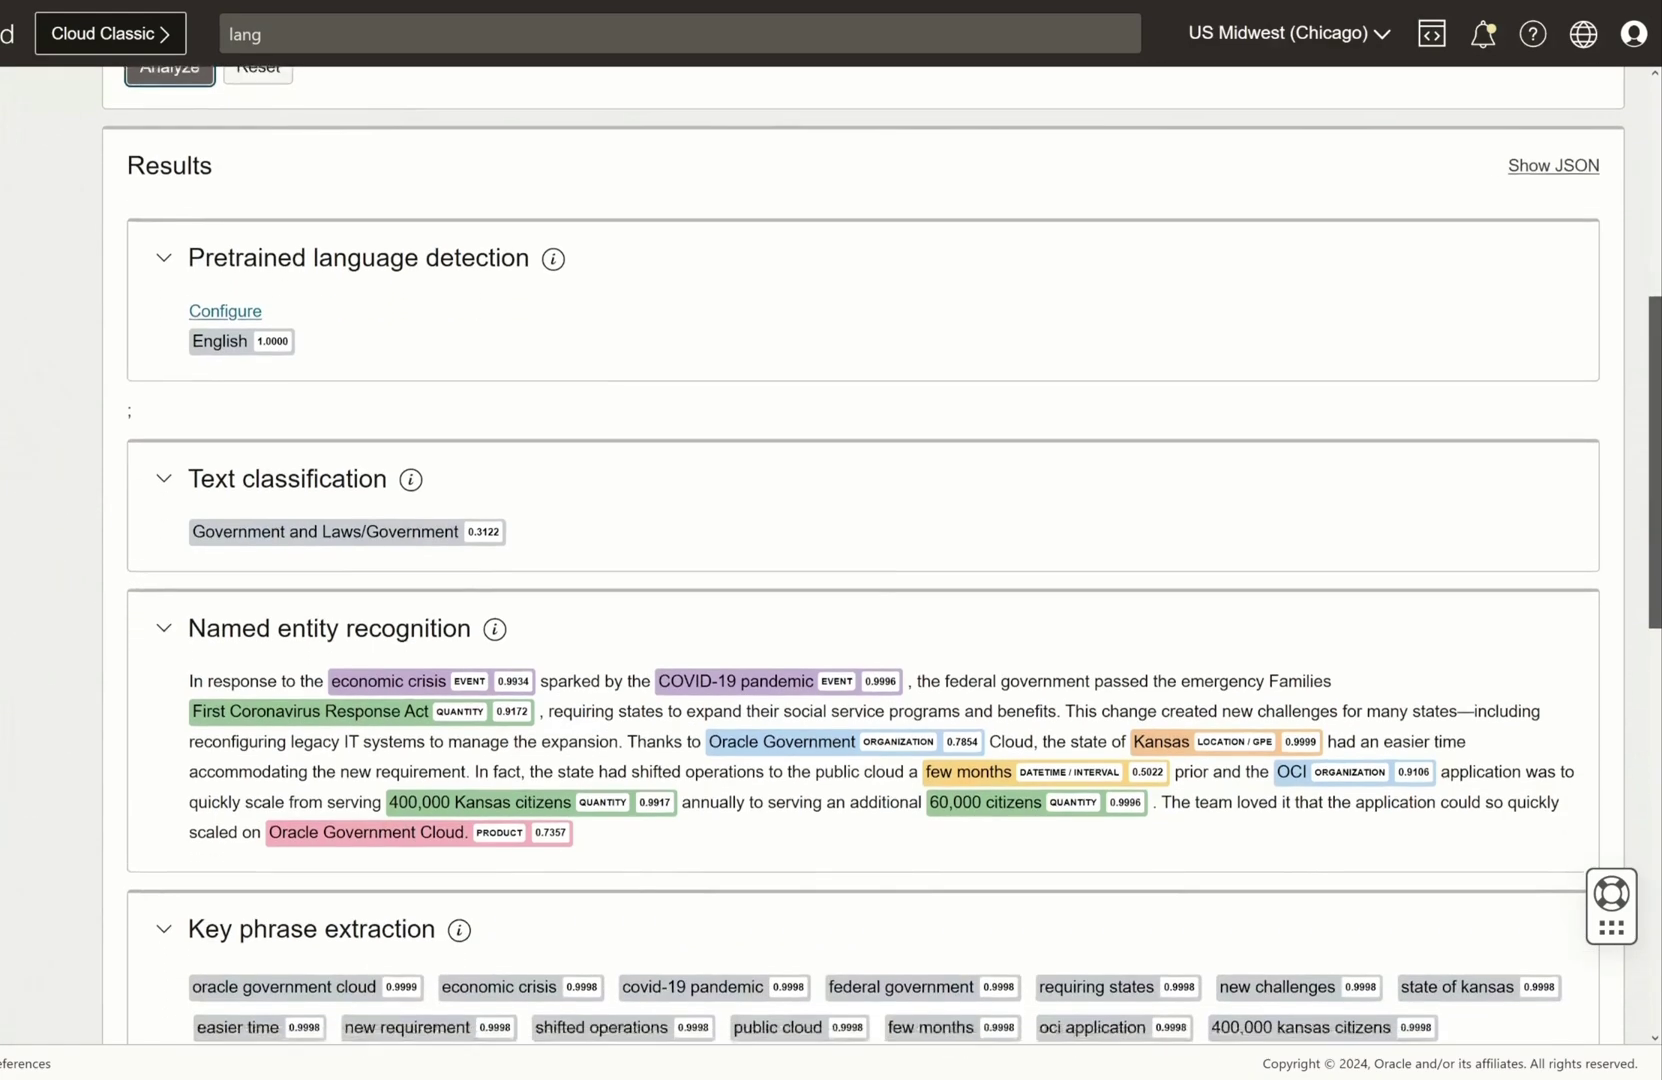
{"action": "scroll", "coordinate": [495, 519], "scroll_direction": "down", "scroll_amount": 1}
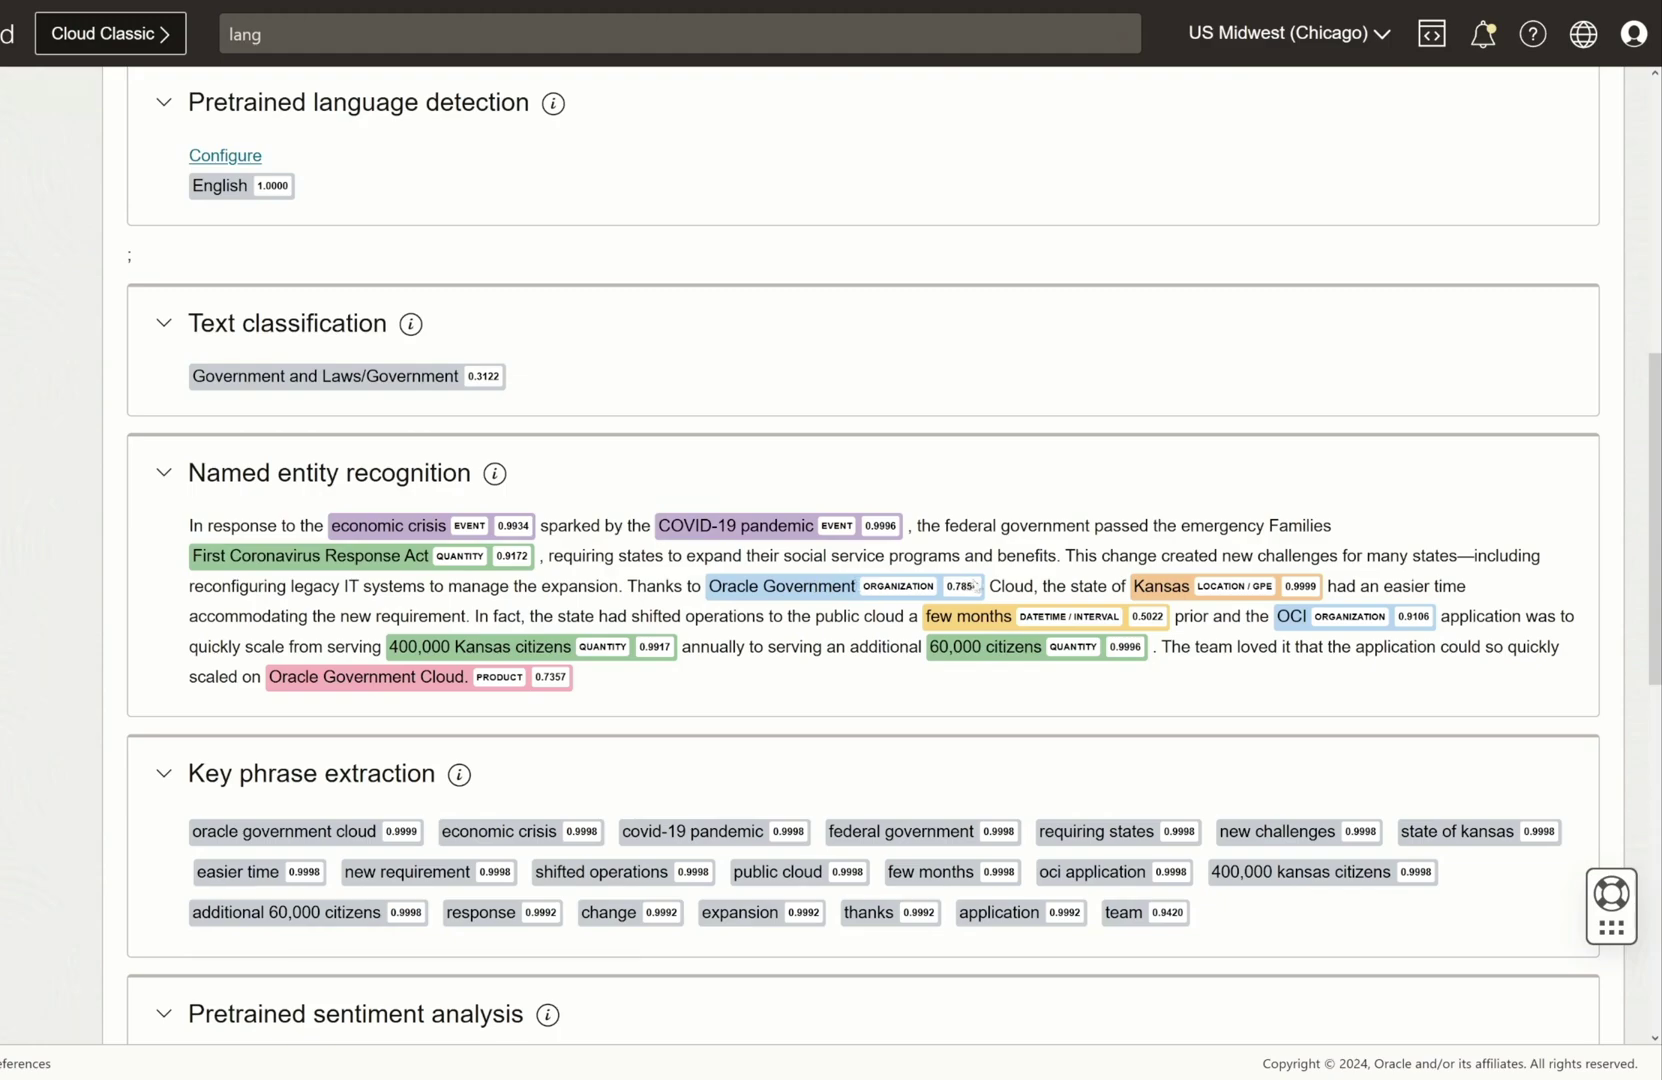
{"action": "scroll", "coordinate": [831, 558], "scroll_direction": "down", "scroll_amount": 5}
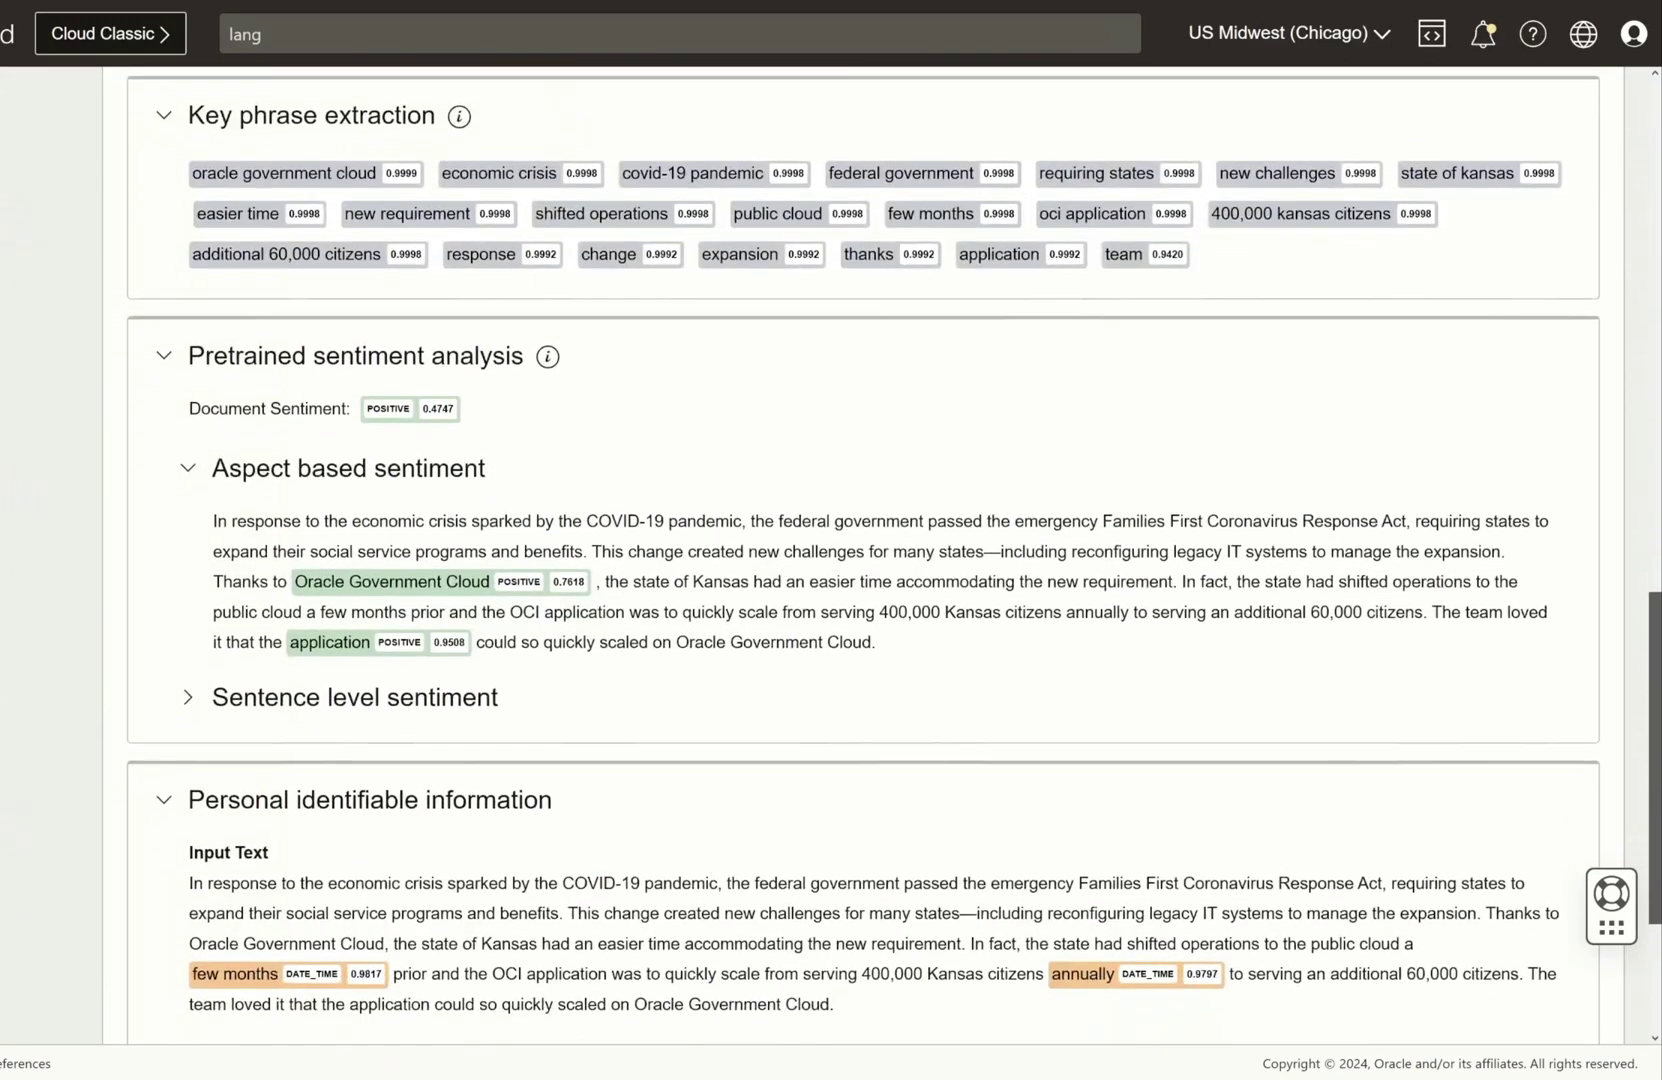
{"action": "scroll", "coordinate": [831, 558], "scroll_direction": "down", "scroll_amount": 1}
{"action": "scroll", "coordinate": [831, 558], "scroll_direction": "down", "scroll_amount": 1}
{"action": "scroll", "coordinate": [831, 558], "scroll_direction": "down", "scroll_amount": 1}
{"action": "scroll", "coordinate": [831, 559], "scroll_direction": "down", "scroll_amount": 1}
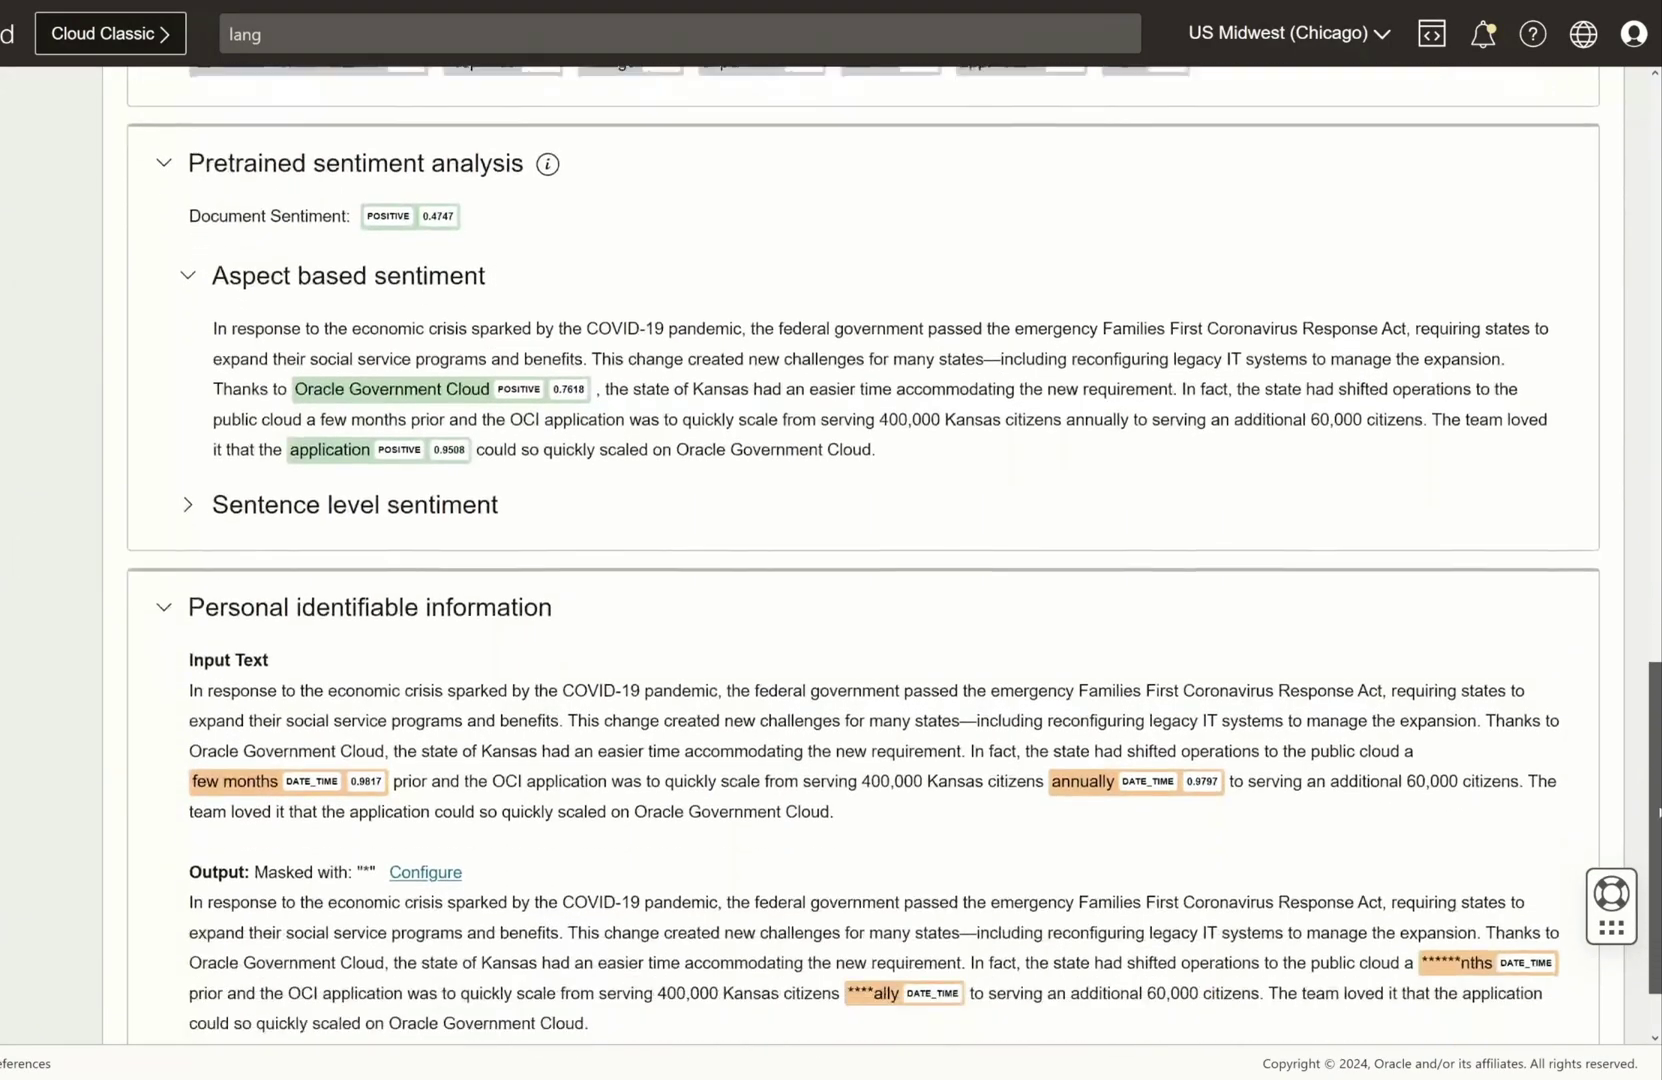
{"action": "scroll", "coordinate": [832, 558], "scroll_direction": "down", "scroll_amount": 1}
{"action": "scroll", "coordinate": [831, 559], "scroll_direction": "down", "scroll_amount": 1}
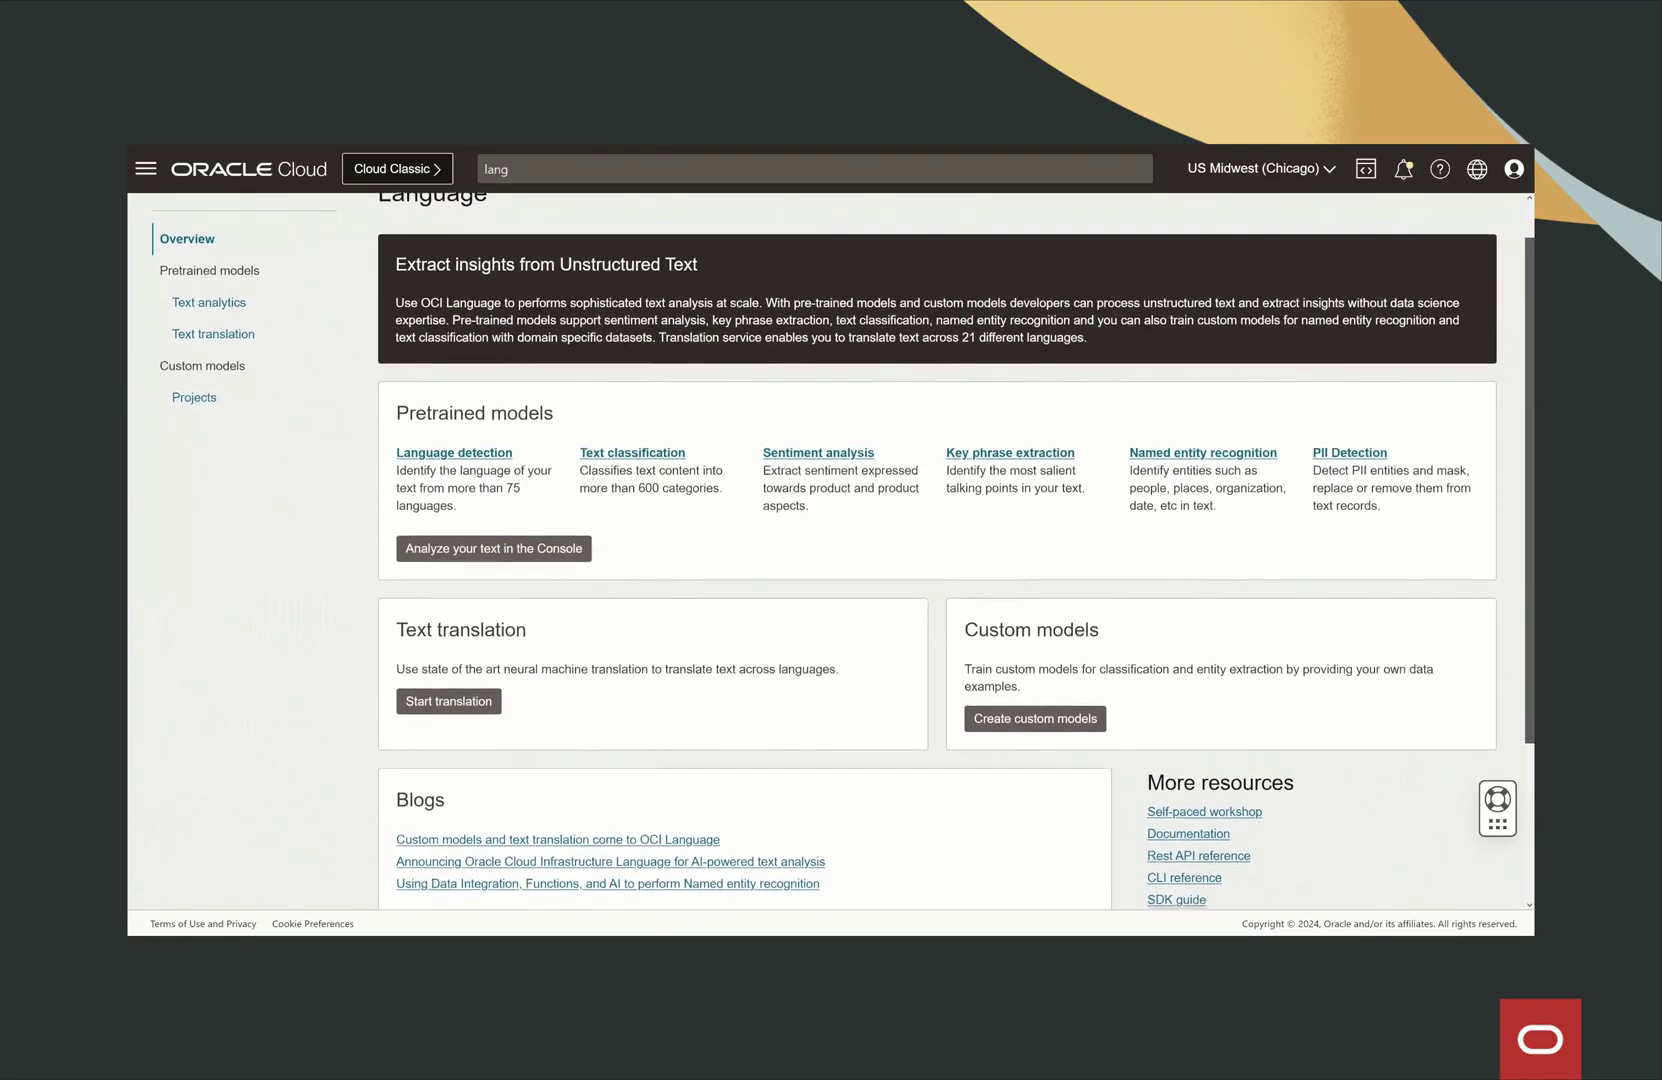
{"action": "scroll", "coordinate": [831, 558], "scroll_direction": "down", "scroll_amount": 1}
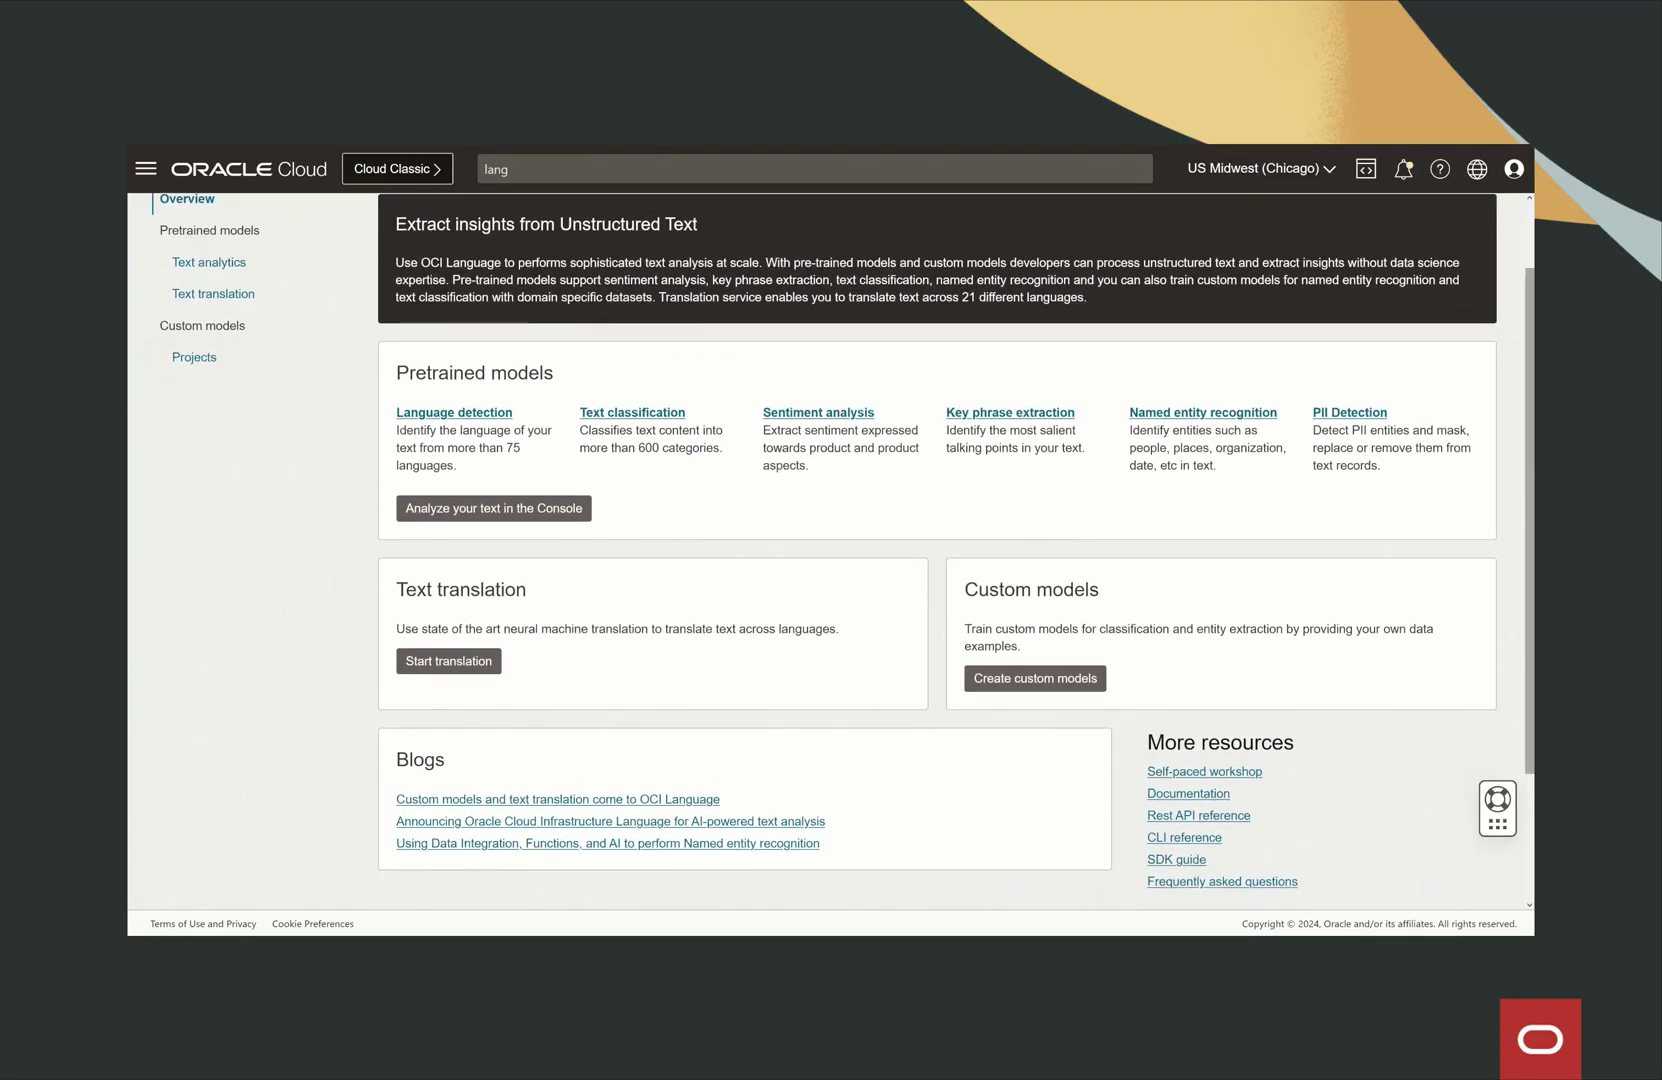